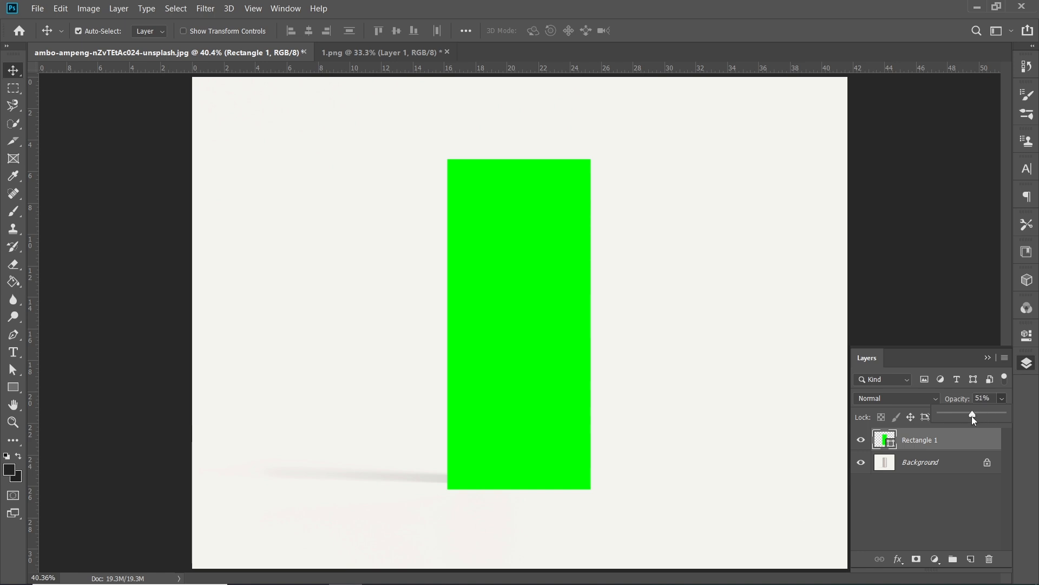
- Resize the translucent green rectangle to the can's outline, at 92.38% width and 94.24% height
{"action": "left_click", "coordinate": [987, 357]}
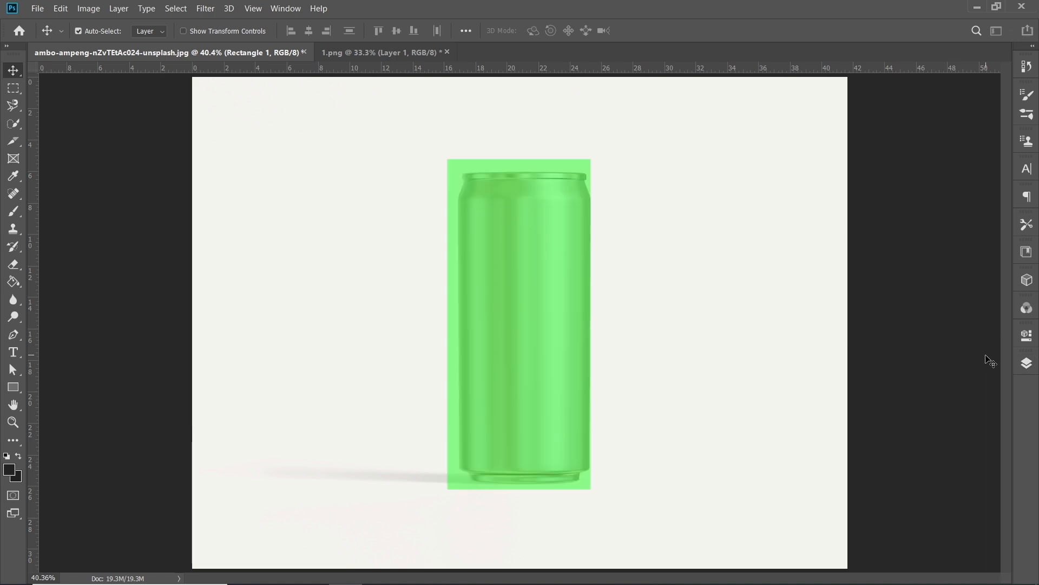
{"action": "key", "text": "ctrl"}
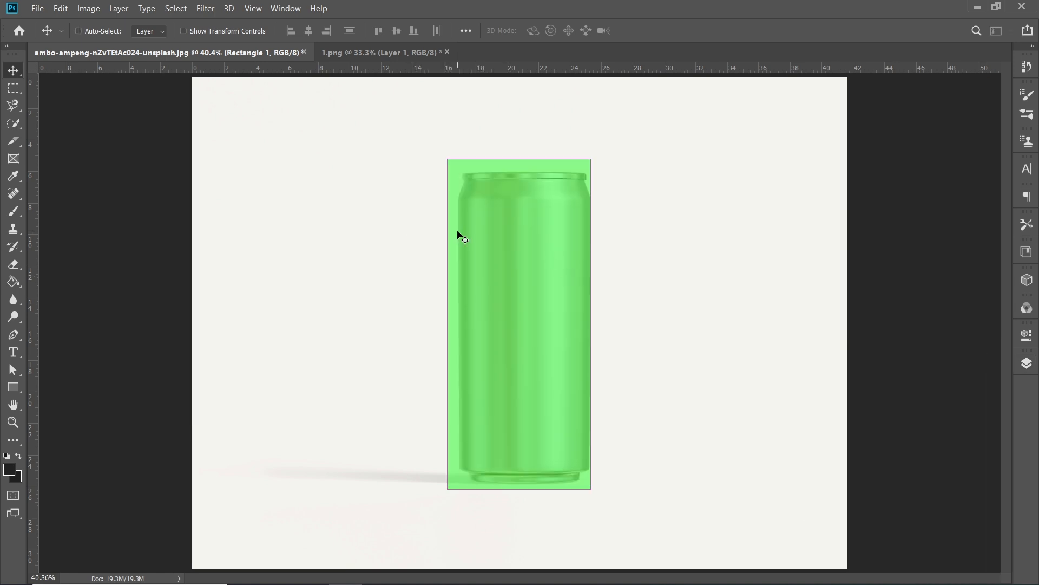
{"action": "key", "text": "ctrl+t"}
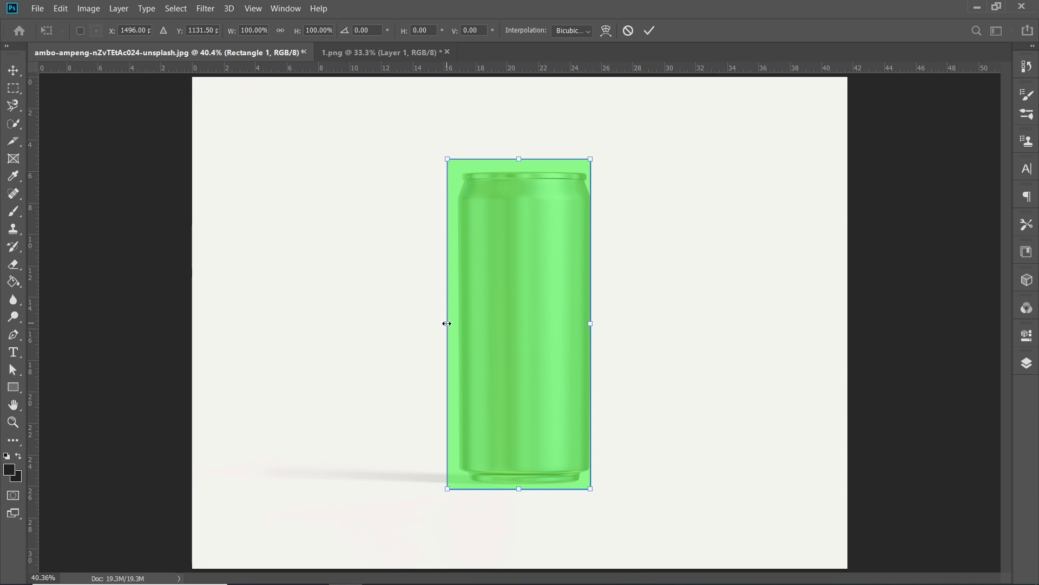
{"action": "left_click_drag", "start_coordinate": [452, 323], "coordinate": [458, 323]}
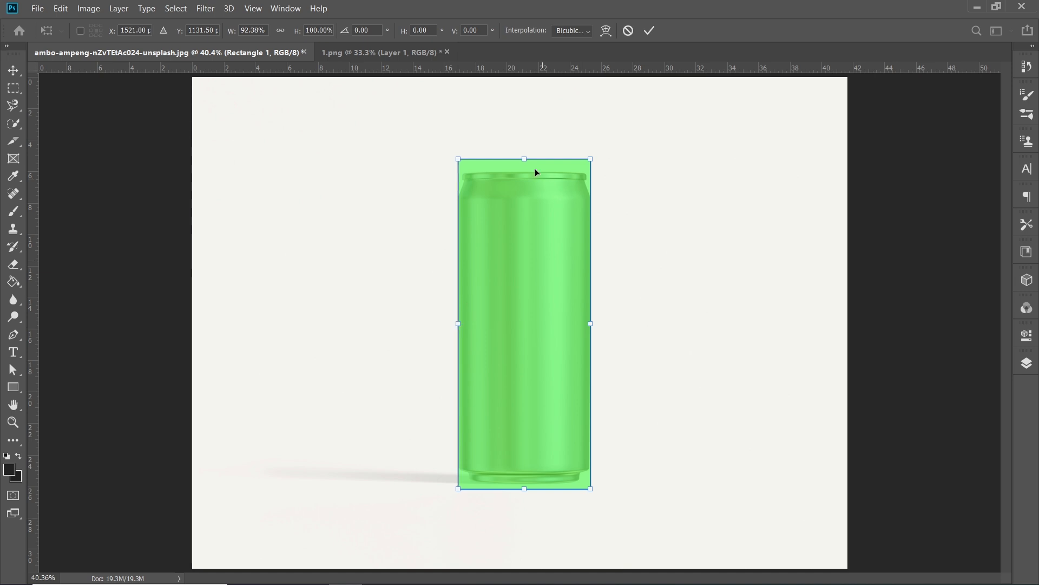
{"action": "left_click_drag", "start_coordinate": [523, 158], "coordinate": [525, 172]}
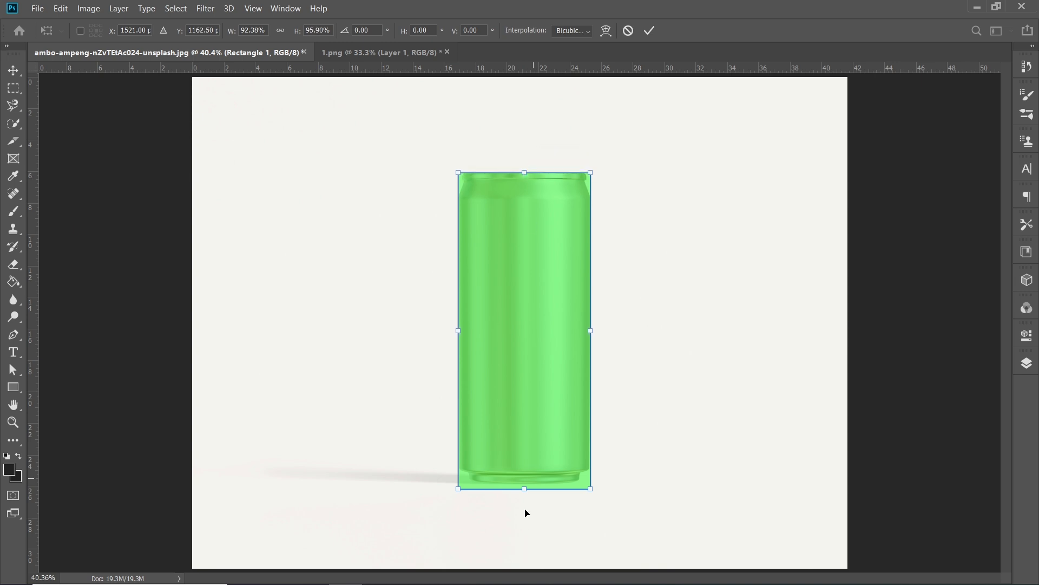
{"action": "left_click_drag", "start_coordinate": [524, 489], "coordinate": [526, 483]}
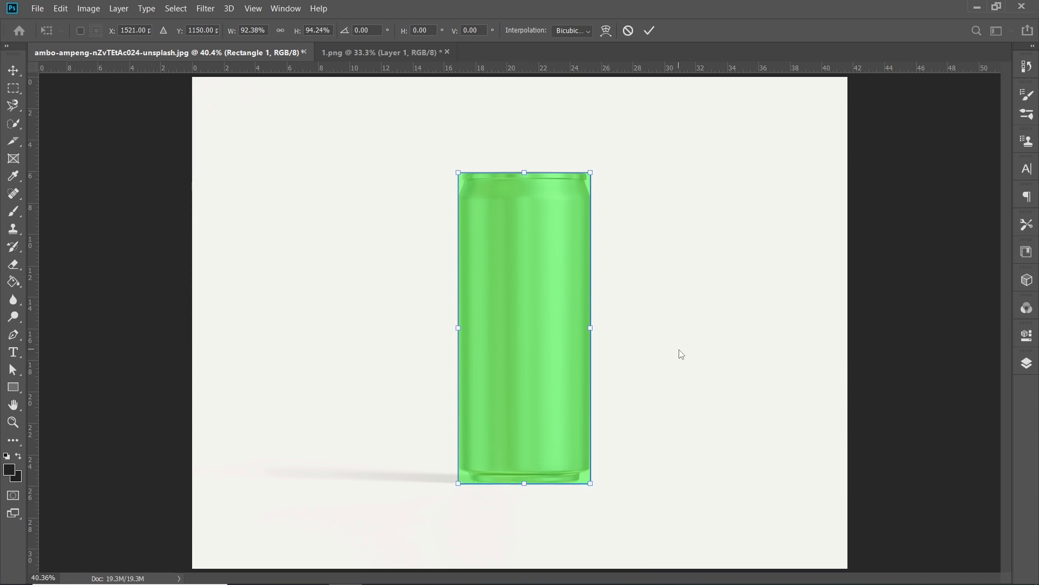
{"action": "key", "text": "Return"}
- Set the Rectangle 1 layer's opacity to 100% and convert it to a smart object
{"action": "left_click", "coordinate": [1027, 363]}
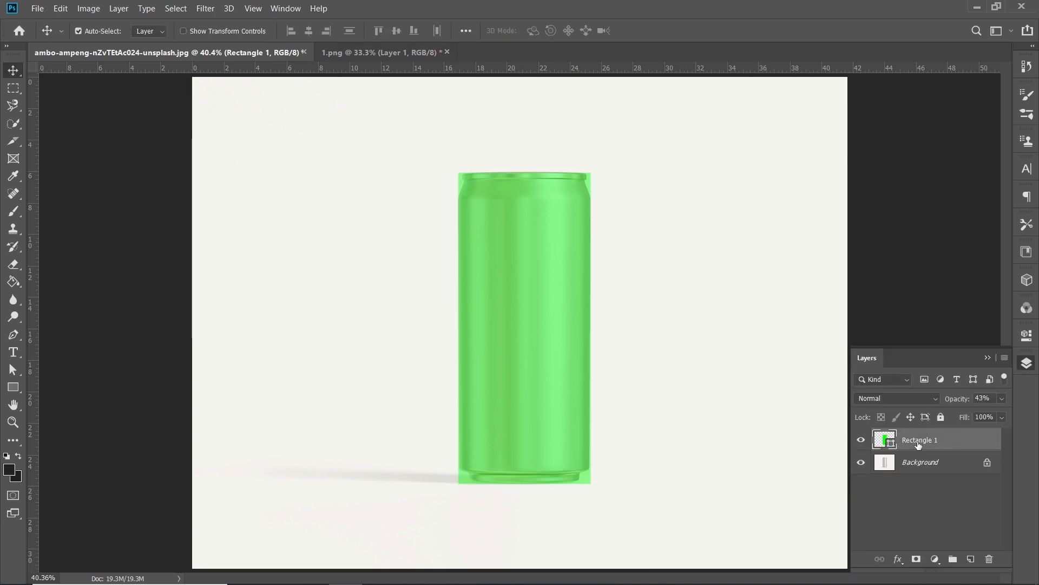
{"action": "left_click", "coordinate": [1002, 399]}
{"action": "left_click_drag", "start_coordinate": [1001, 415], "coordinate": [1012, 413]}
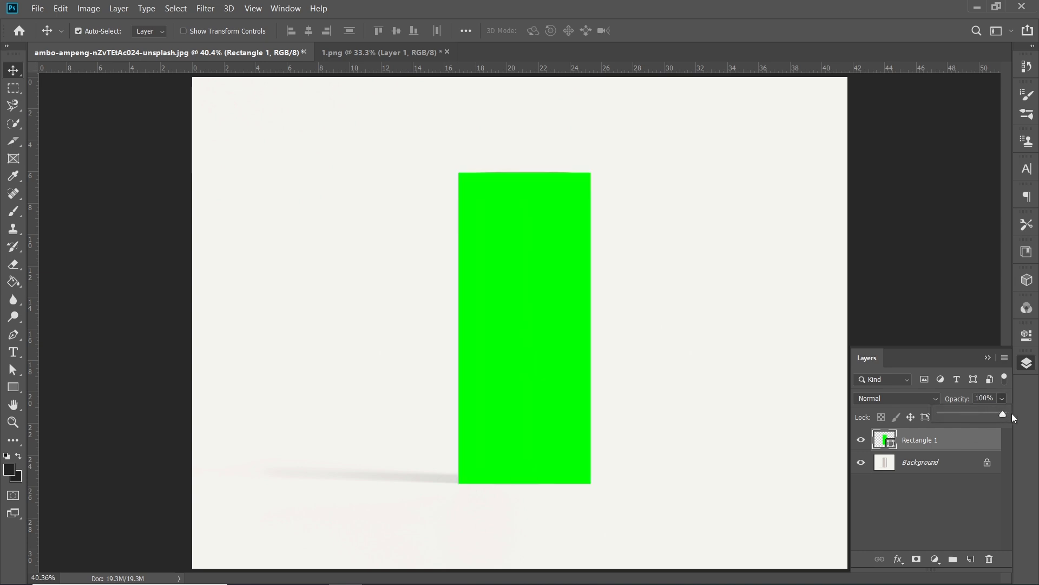
{"action": "right_click", "coordinate": [936, 440]}
{"action": "left_click", "coordinate": [806, 203]}
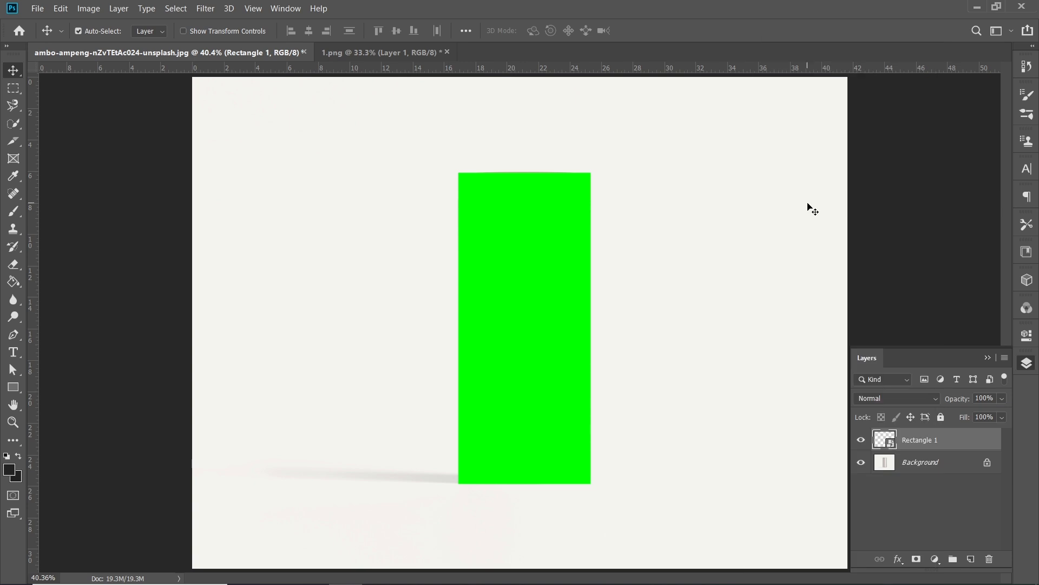
- Hide the Rectangle 1 layer and duplicate the Background layer
{"action": "left_click", "coordinate": [861, 440]}
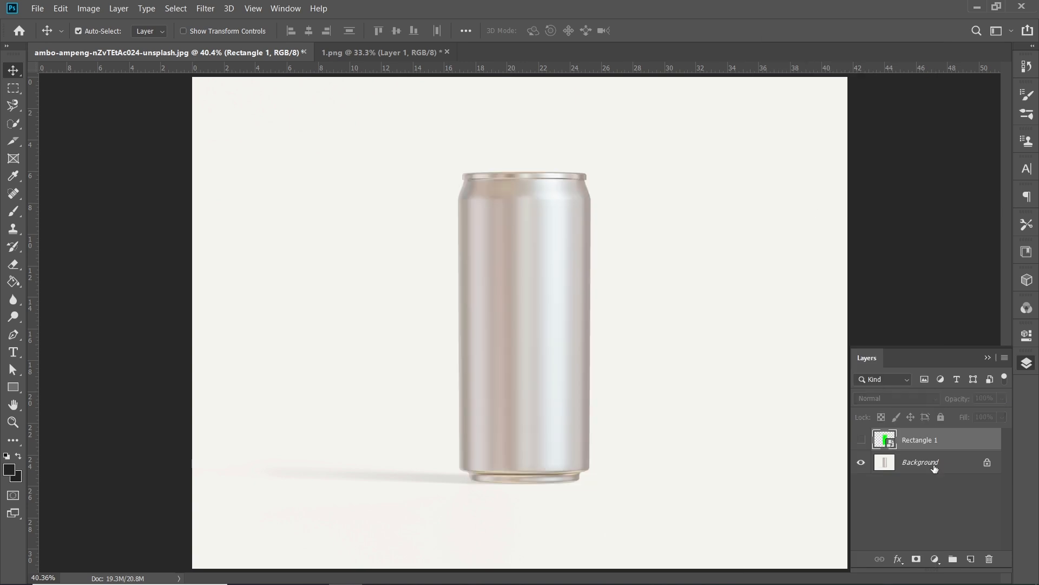
{"action": "left_click", "coordinate": [941, 464]}
{"action": "left_click_drag", "start_coordinate": [948, 464], "coordinate": [972, 559]}
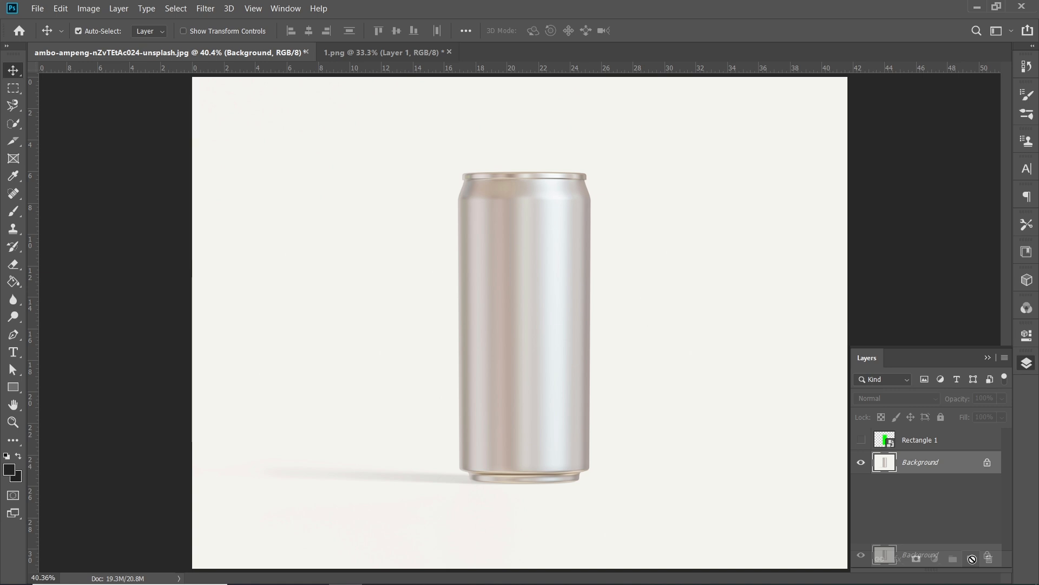
{"action": "left_click", "coordinate": [907, 337]}
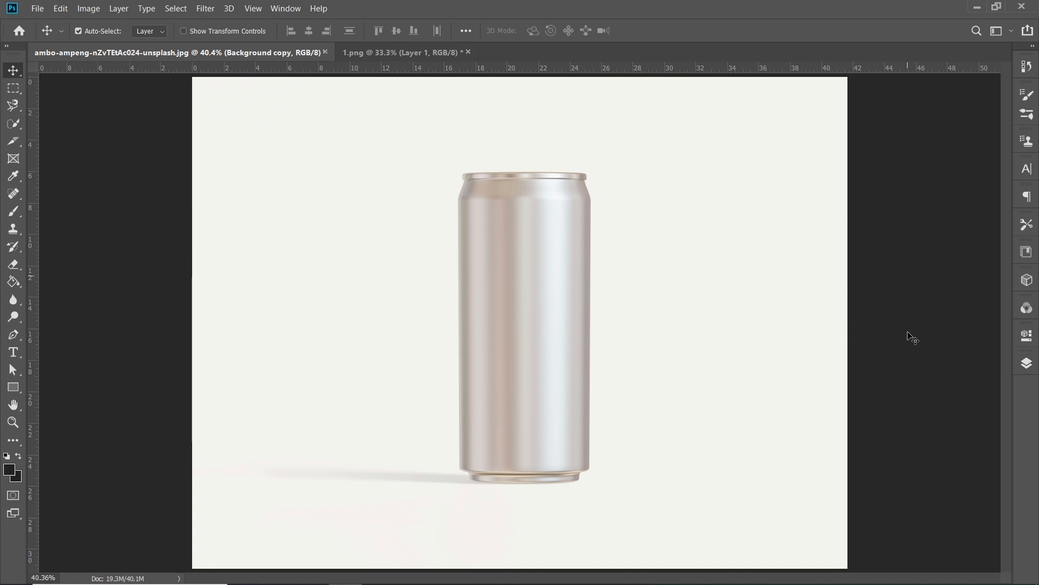
- Select the can with the Quick Selection tool and subtract its top metal rim from the selection
{"action": "left_click", "coordinate": [23, 105]}
{"action": "key", "text": "w"}
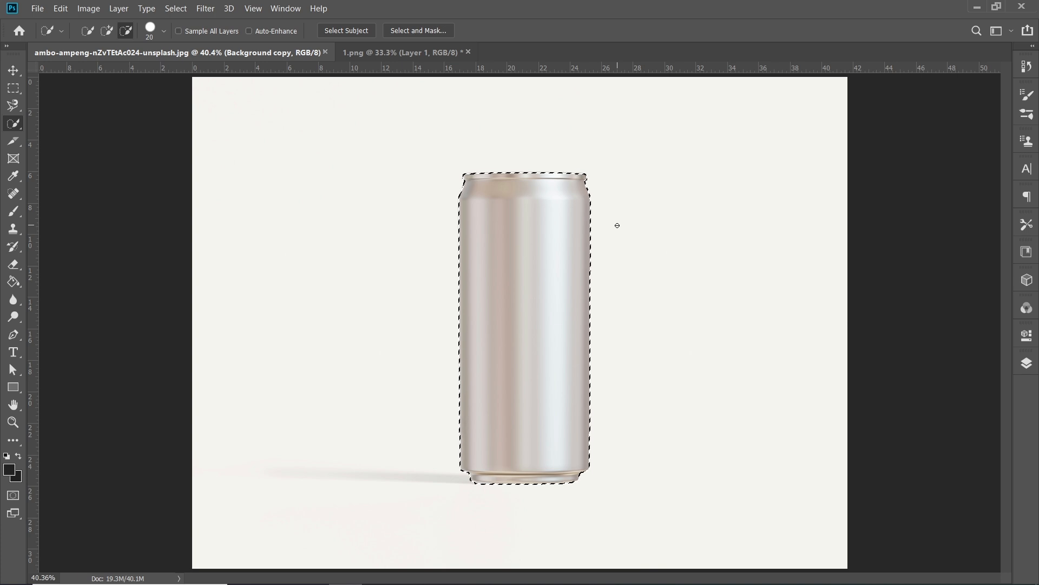
{"action": "key", "text": "z"}
{"action": "left_click", "coordinate": [534, 233]}
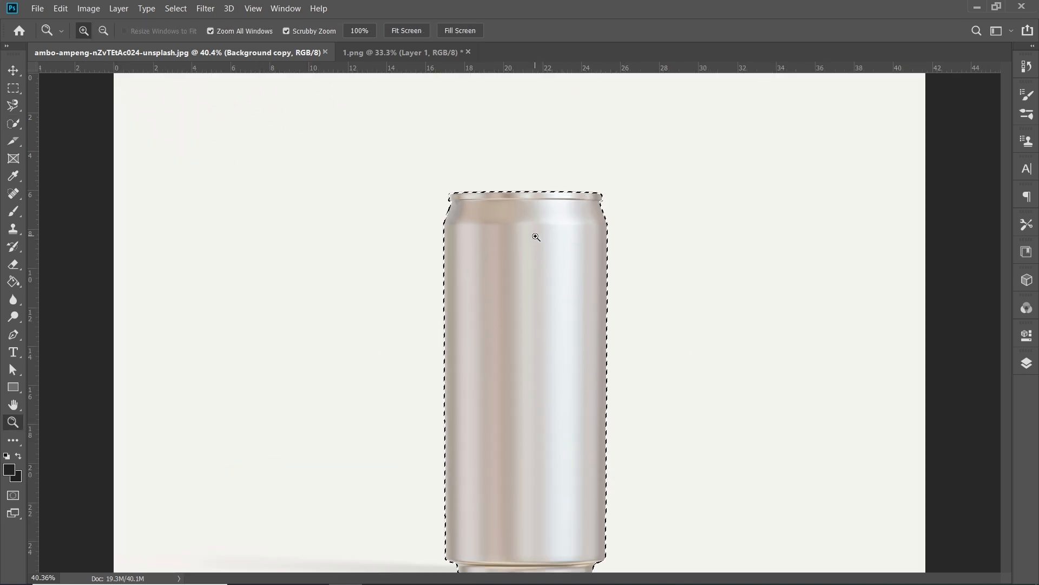
{"action": "left_click", "coordinate": [534, 233]}
{"action": "scroll", "coordinate": [524, 251], "scroll_direction": "up", "scroll_amount": 1}
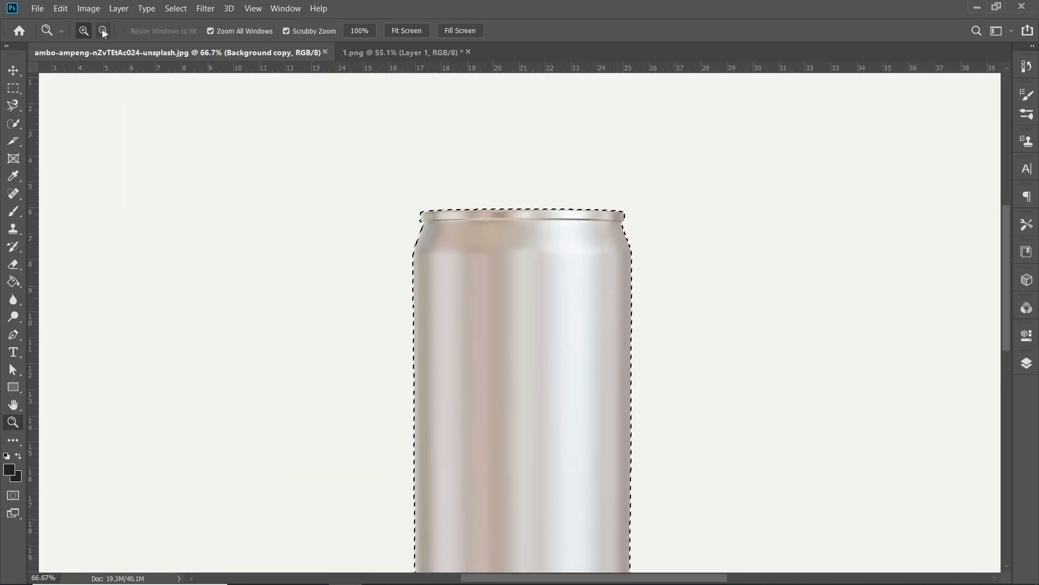
{"action": "left_click", "coordinate": [13, 122]}
{"action": "left_click", "coordinate": [127, 31]}
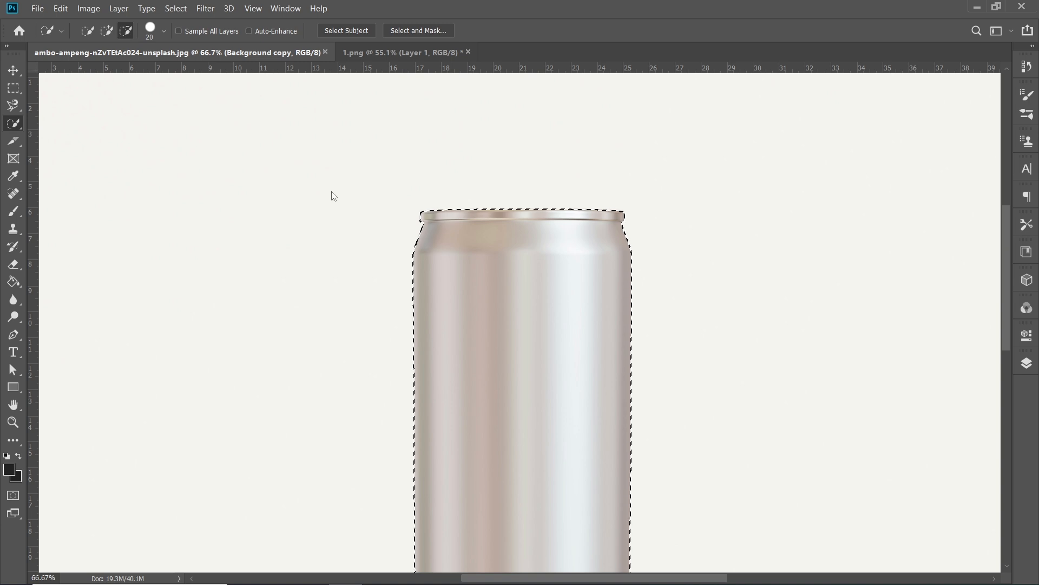
{"action": "left_click_drag", "start_coordinate": [418, 213], "coordinate": [623, 216]}
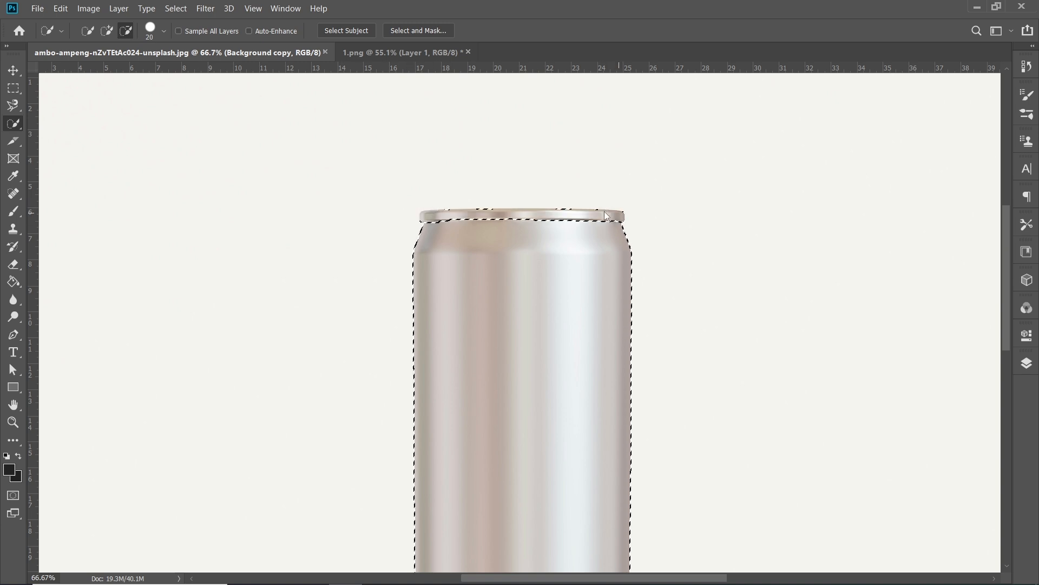
{"action": "left_click", "coordinate": [431, 224], "text": "shift"}
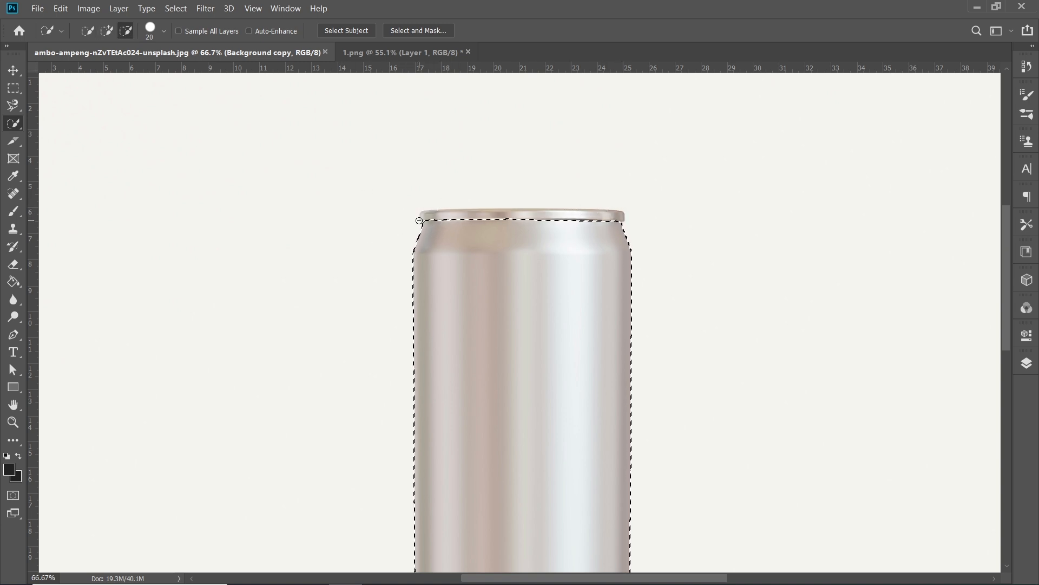
{"action": "left_click_drag", "start_coordinate": [536, 218], "coordinate": [459, 217]}
{"action": "left_click", "coordinate": [435, 224], "text": "shift"}
- Subtract the can's bottom metal rim from the selection
{"action": "scroll", "coordinate": [435, 225], "scroll_direction": "down", "scroll_amount": 6}
{"action": "left_click_drag", "start_coordinate": [447, 422], "coordinate": [607, 421]}
{"action": "mouse_move", "coordinate": [436, 407]}
{"action": "left_mouse_down"}
{"action": "mouse_move", "coordinate": [605, 409]}
{"action": "mouse_move", "coordinate": [587, 420]}
{"action": "left_mouse_up"}
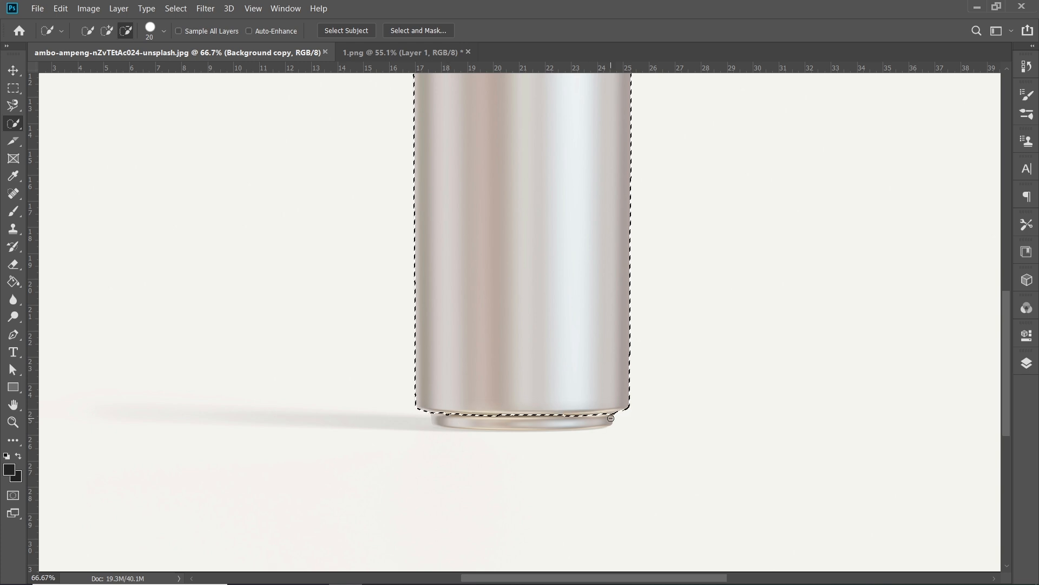
{"action": "key", "text": "z"}
{"action": "left_click", "coordinate": [538, 227], "text": "alt"}
{"action": "scroll", "coordinate": [538, 227], "scroll_direction": "up", "scroll_amount": 3}
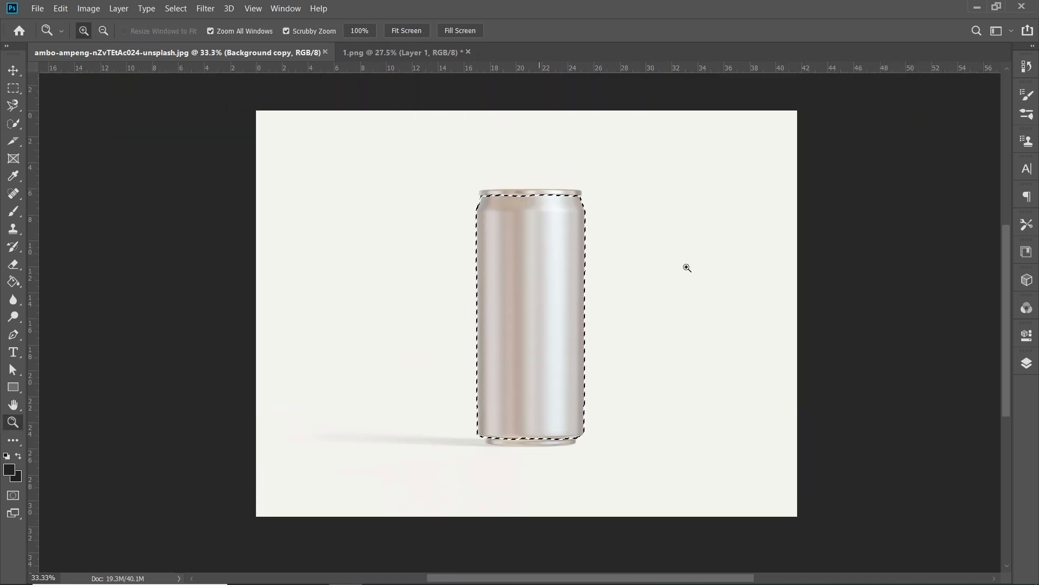
- Create a layer group masked by the can selection and place the Rectangle 1 smart object inside it, made visible
{"action": "left_click", "coordinate": [1028, 367]}
{"action": "key", "text": "v"}
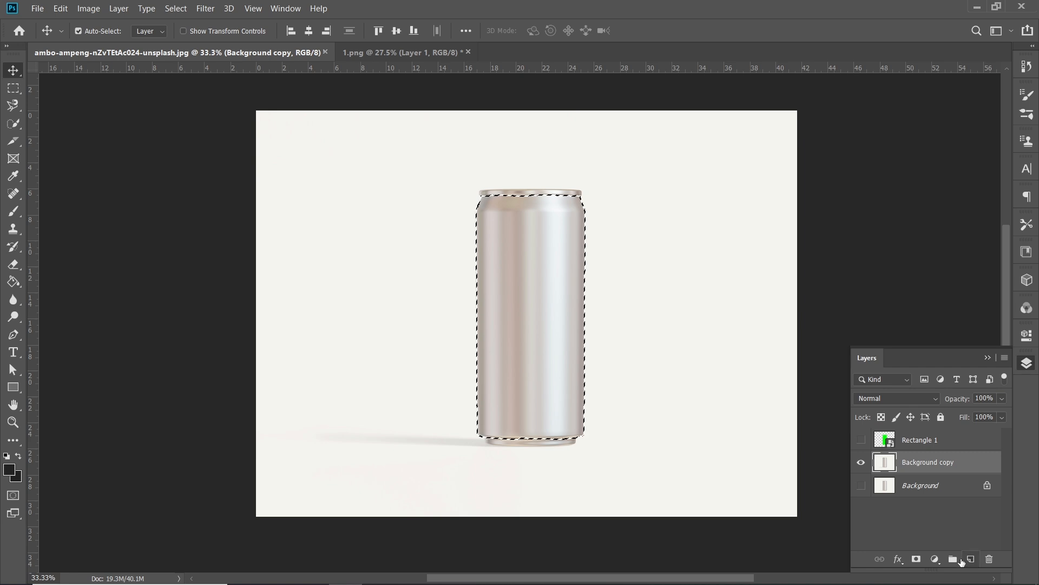
{"action": "left_click", "coordinate": [952, 559]}
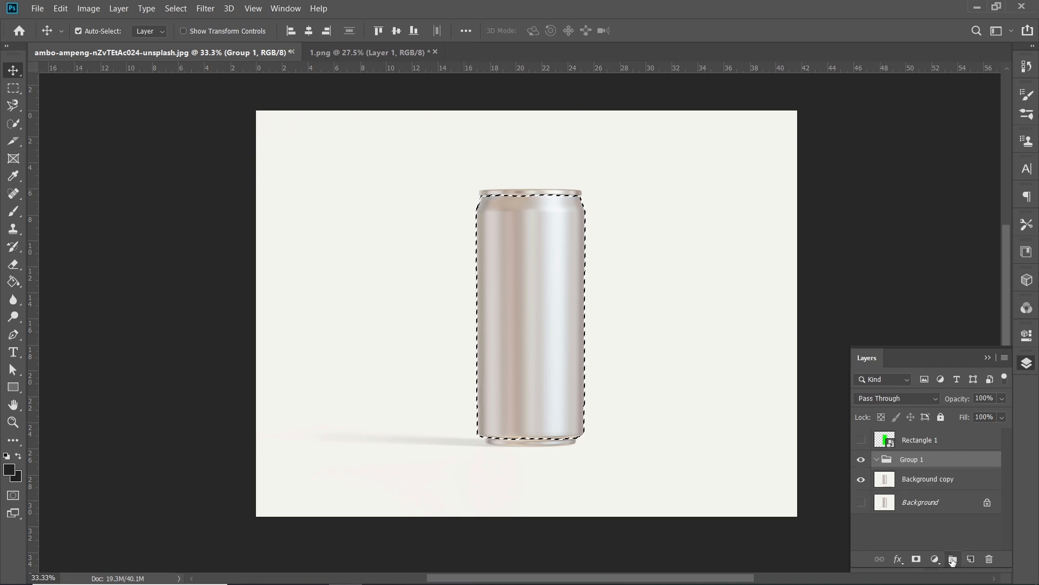
{"action": "left_click", "coordinate": [917, 560]}
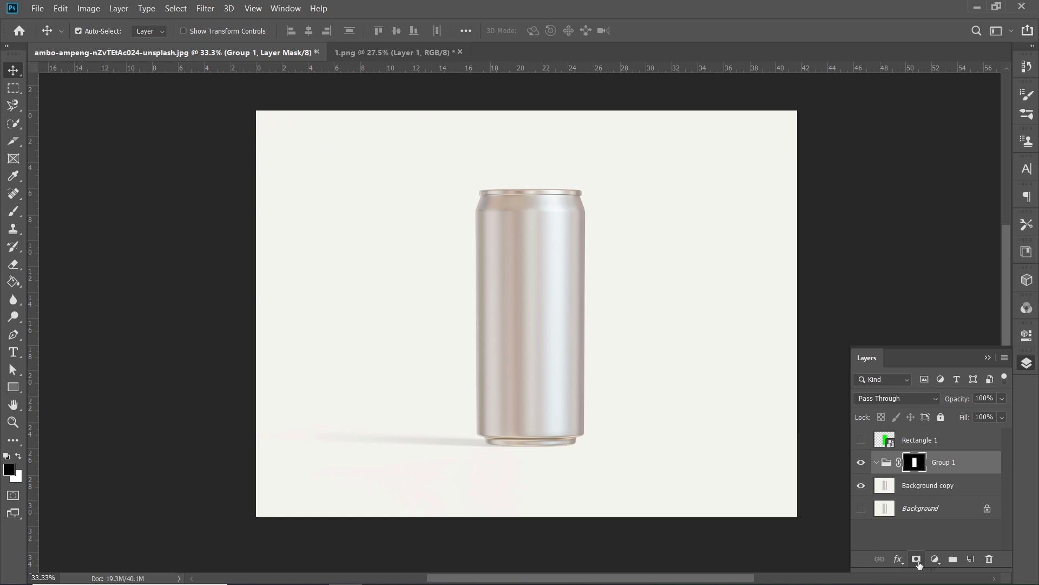
{"action": "left_click_drag", "start_coordinate": [934, 439], "coordinate": [935, 471]}
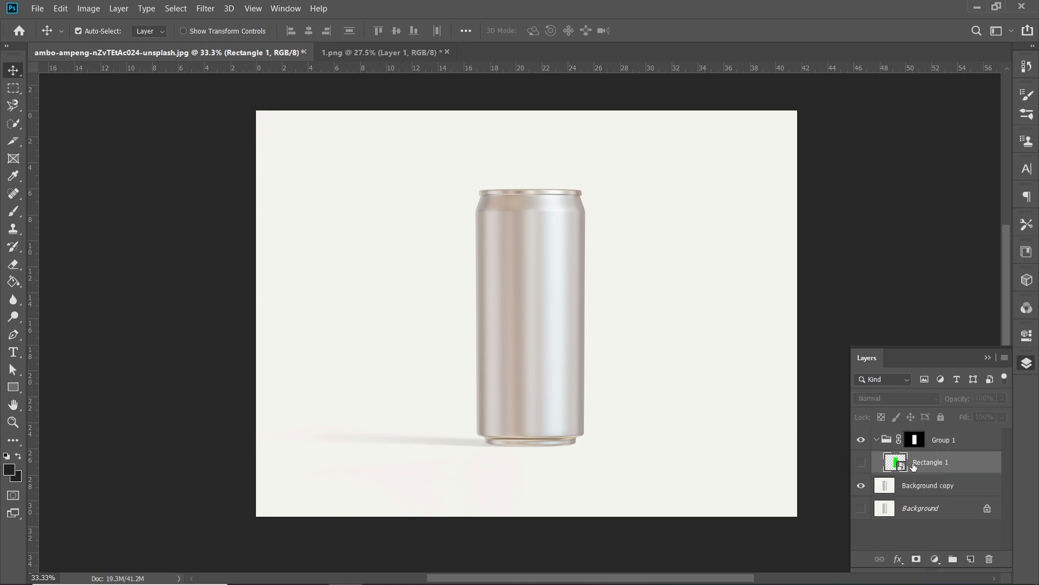
{"action": "left_click", "coordinate": [861, 462]}
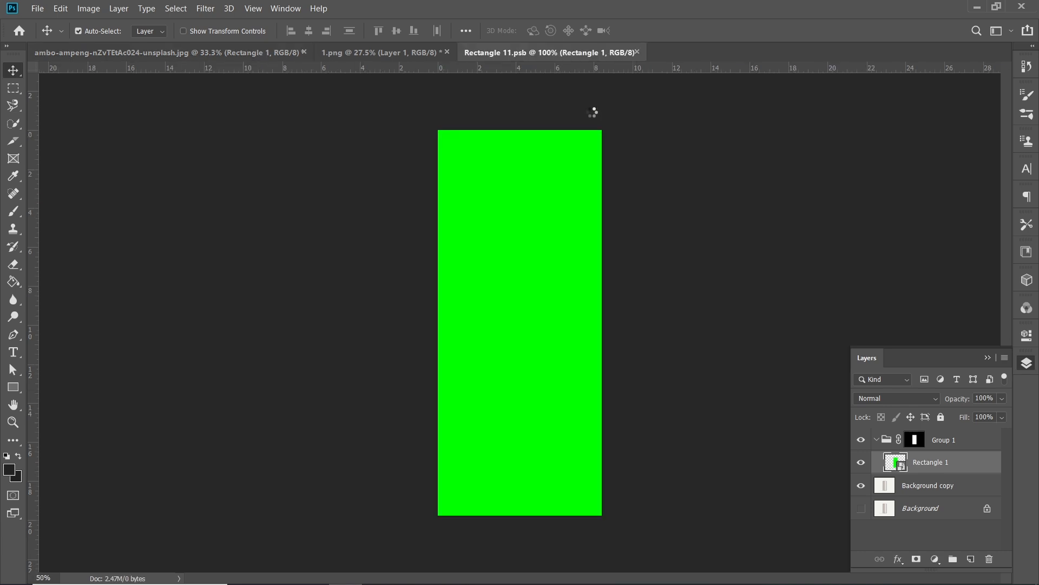
- Copy the citrus artwork from 1.png into the opened smart object document Rectangle 11.psb, above the green rectangle
{"action": "left_click", "coordinate": [395, 51]}
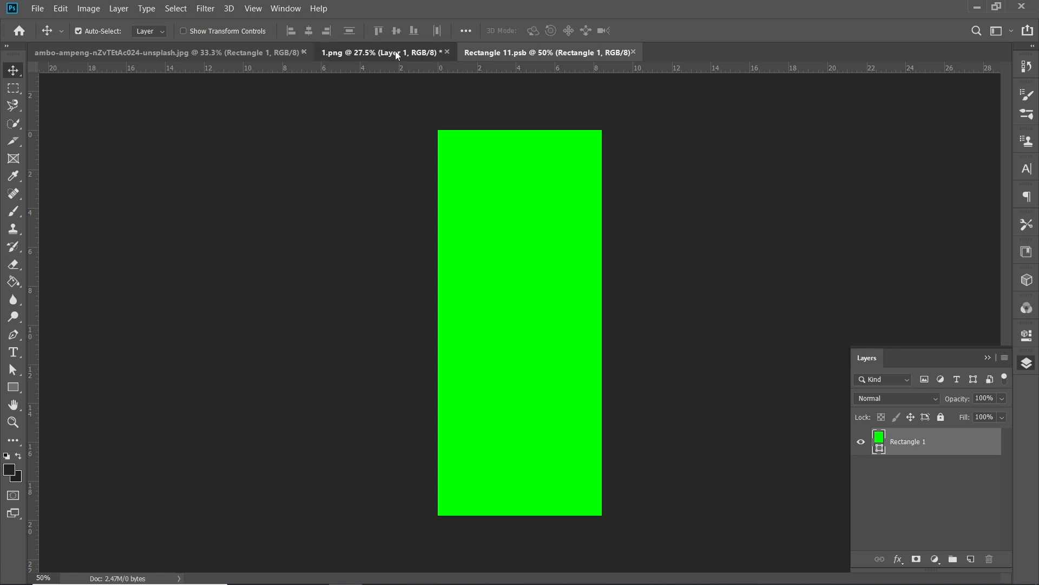
{"action": "mouse_move", "coordinate": [503, 272]}
{"action": "left_mouse_down"}
{"action": "mouse_move", "coordinate": [507, 54]}
{"action": "mouse_move", "coordinate": [505, 261]}
{"action": "left_mouse_up"}
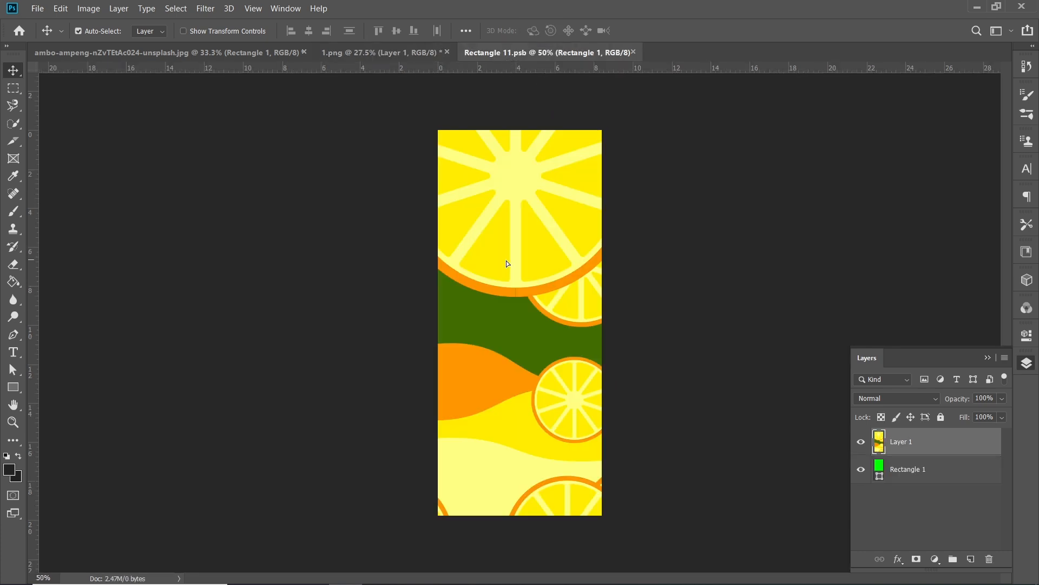
{"action": "left_click_drag", "start_coordinate": [521, 217], "coordinate": [574, 318]}
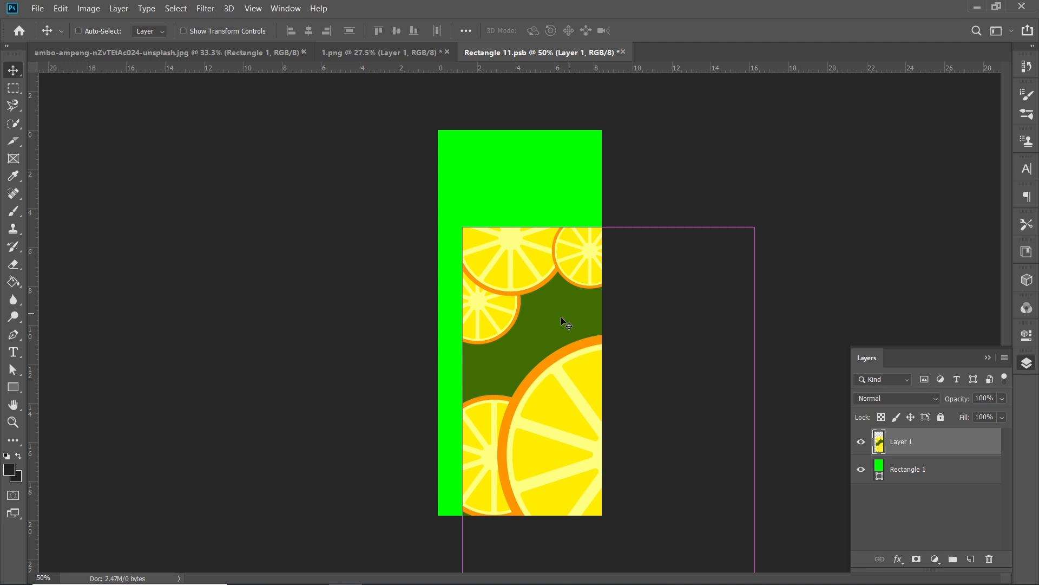
- Scale the citrus artwork to 56.30% width and 61.91% height to fill the canvas, and save the smart object
{"action": "key", "text": "ctrl+t"}
{"action": "left_click_drag", "start_coordinate": [467, 227], "coordinate": [532, 371]}
{"action": "left_click_drag", "start_coordinate": [569, 438], "coordinate": [473, 220]}
{"action": "mouse_move", "coordinate": [602, 490]}
{"action": "left_mouse_down"}
{"action": "mouse_move", "coordinate": [604, 477]}
{"action": "mouse_move", "coordinate": [603, 497]}
{"action": "left_mouse_up"}
{"action": "left_click_drag", "start_coordinate": [520, 148], "coordinate": [520, 130]}
{"action": "left_click_drag", "start_coordinate": [519, 498], "coordinate": [520, 514]}
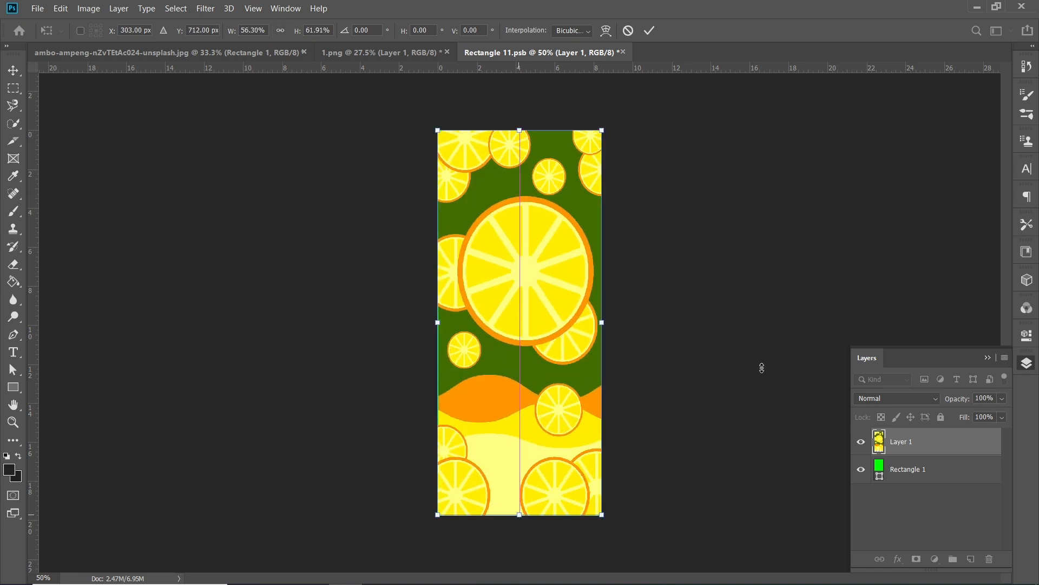
{"action": "key", "text": "Return"}
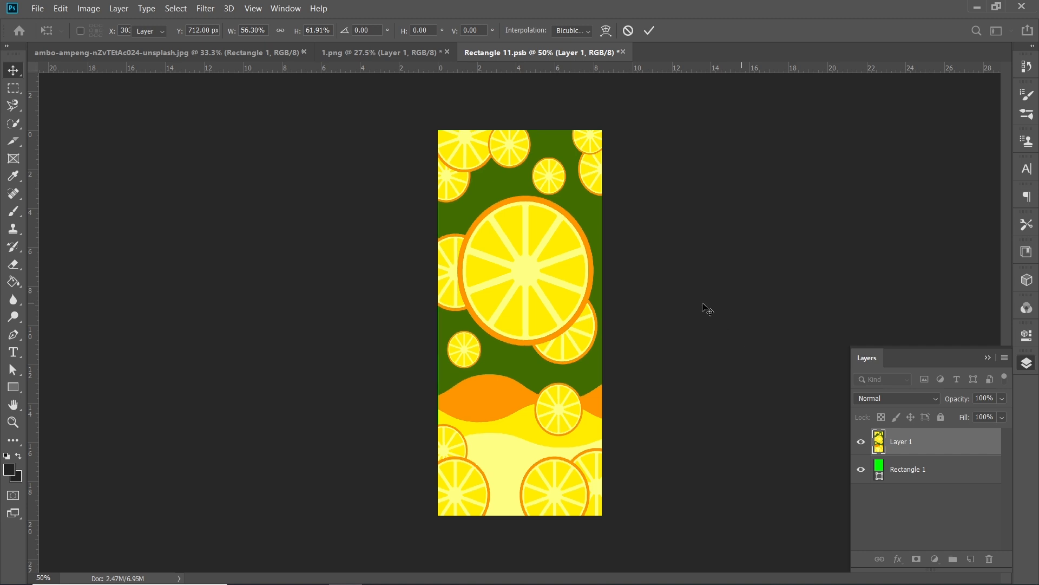
{"action": "key", "text": "ctrl+s"}
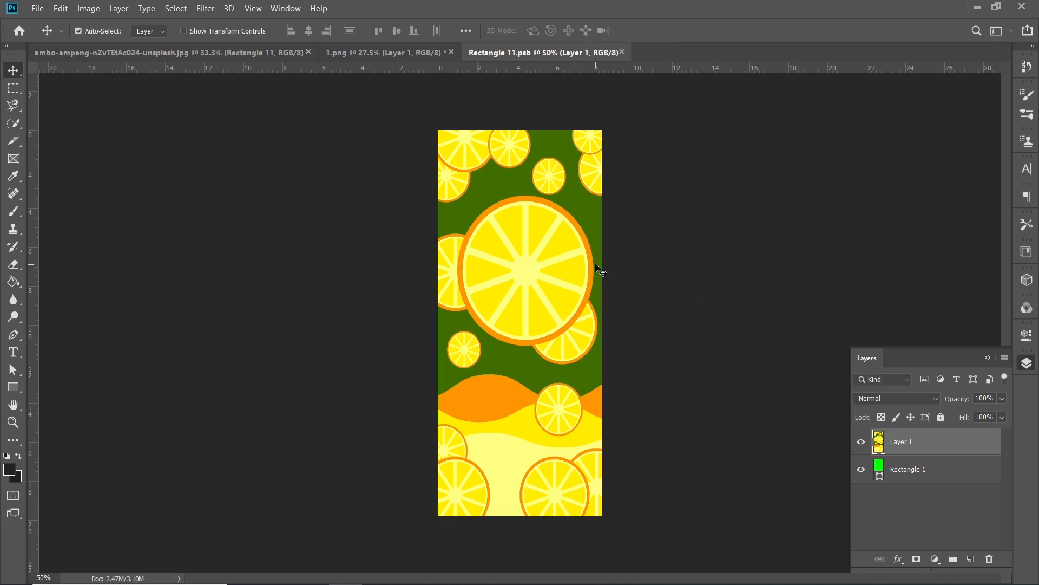
- In the can photo document, set the artwork smart object's blend mode to Linear Burn
{"action": "left_click", "coordinate": [207, 53]}
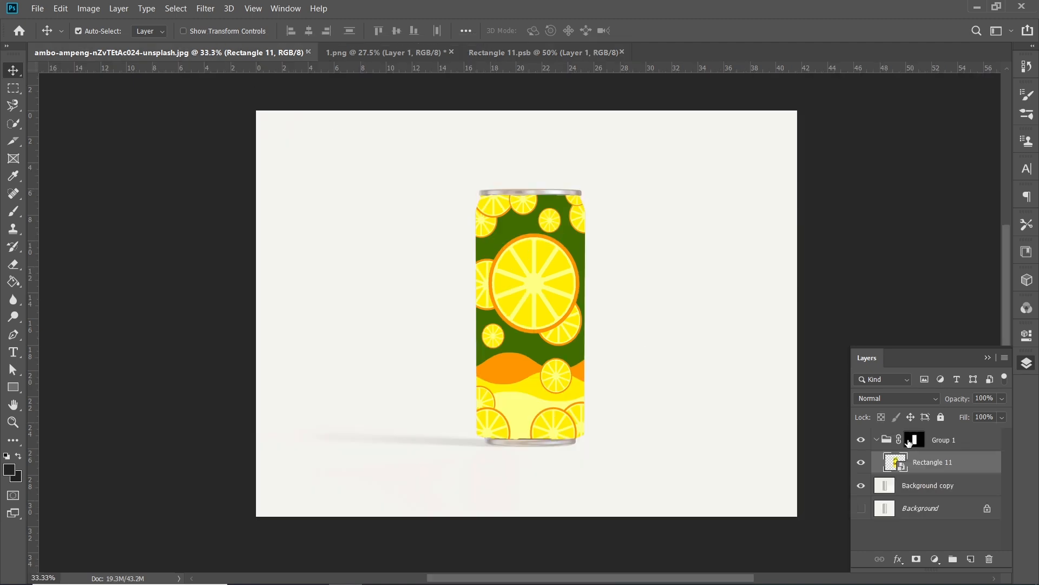
{"action": "left_click", "coordinate": [933, 397]}
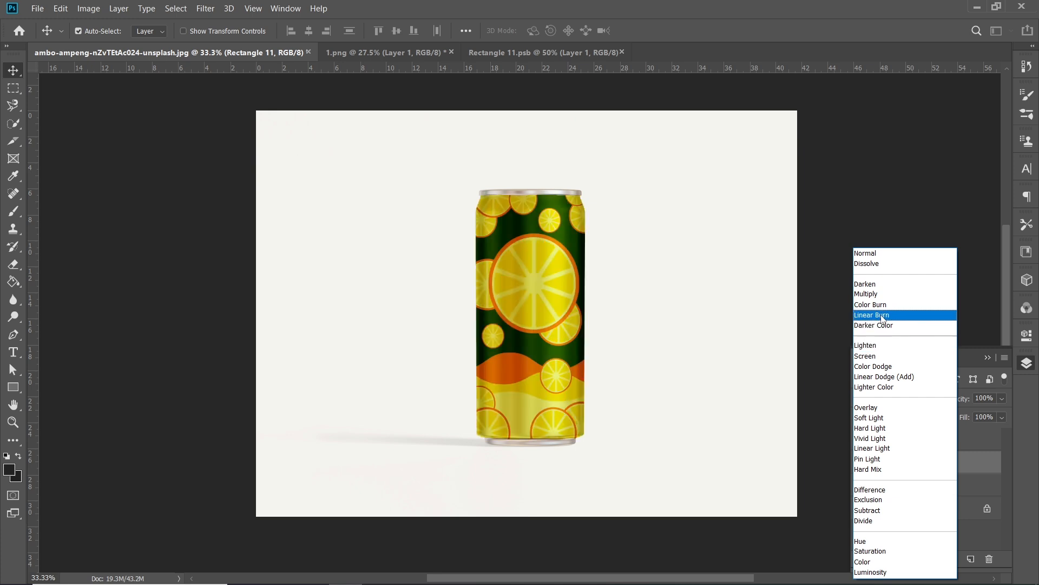
{"action": "left_click", "coordinate": [884, 316]}
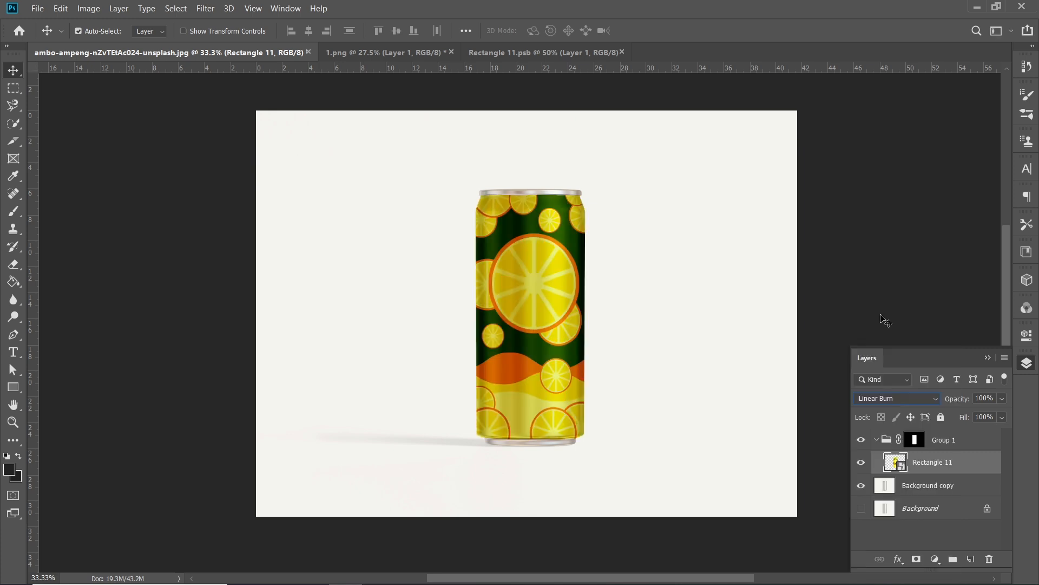
- Hide the Rectangle 11 artwork and select the can on the Background copy layer with Select Subject
{"action": "left_click", "coordinate": [905, 499]}
{"action": "left_click", "coordinate": [908, 489]}
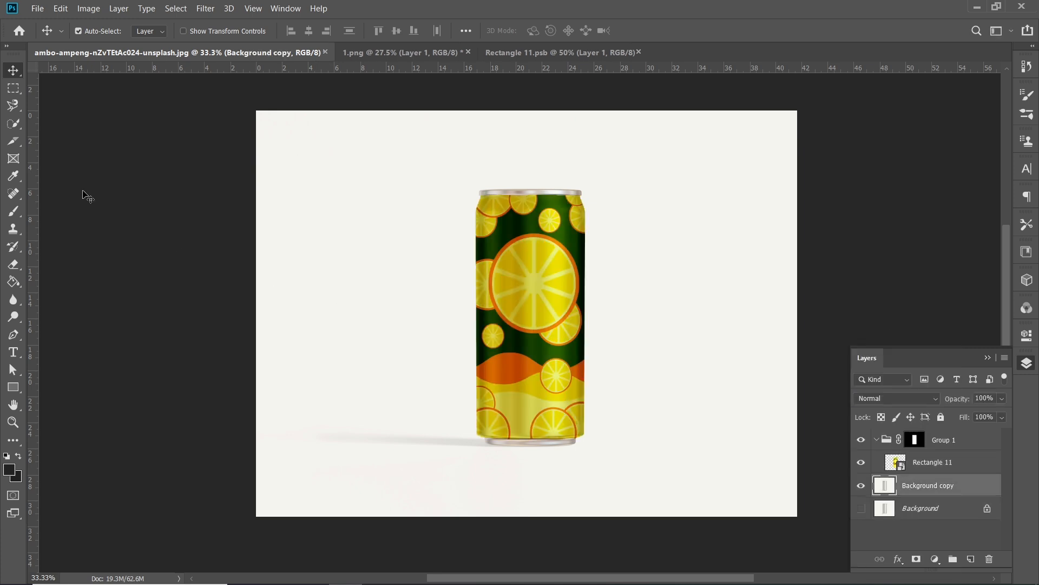
{"action": "left_click", "coordinate": [15, 126]}
{"action": "left_click", "coordinate": [861, 462]}
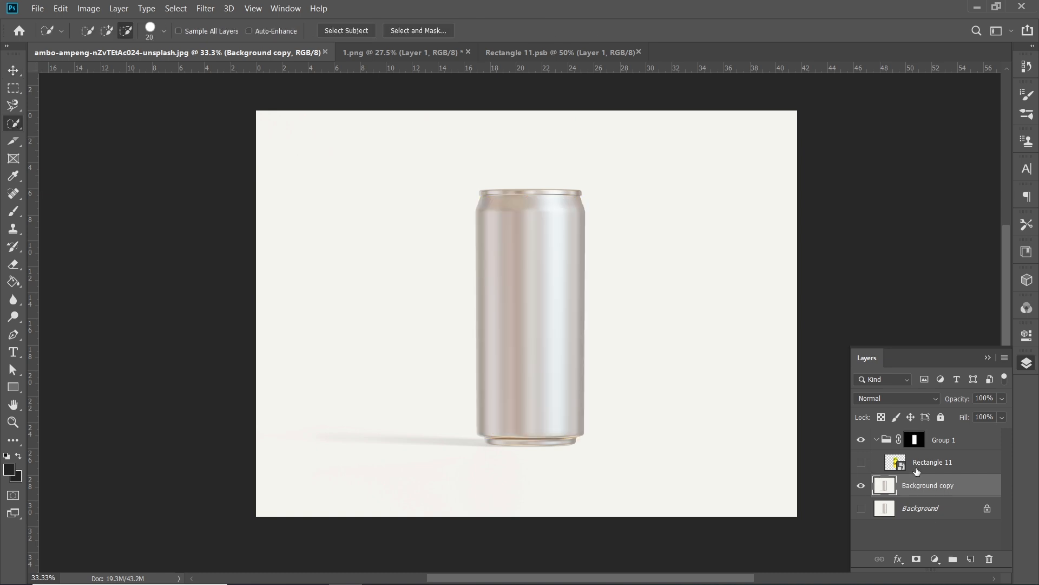
{"action": "left_click", "coordinate": [347, 30]}
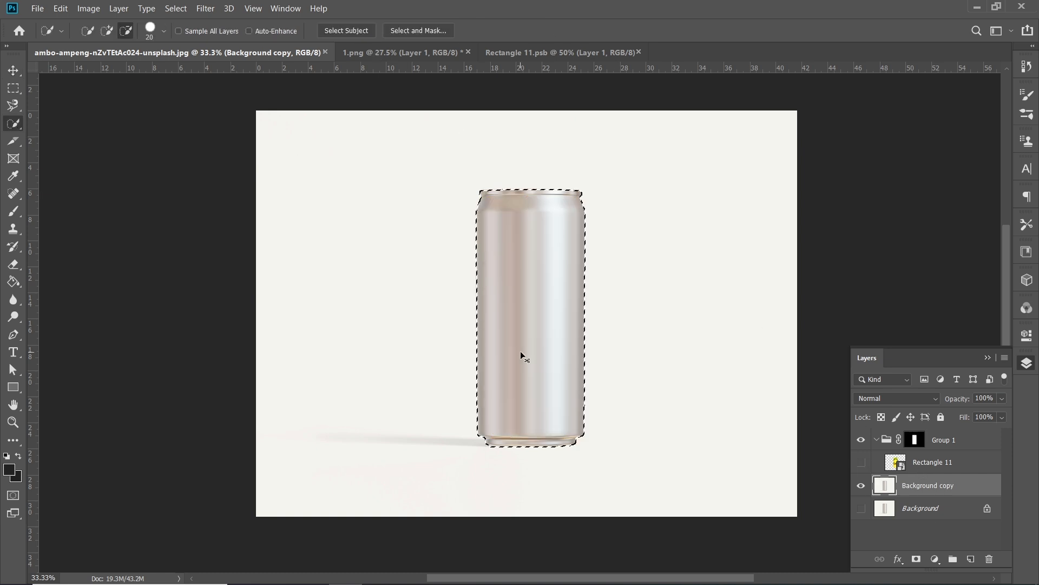
- Refine the selection along the can's bottom rim with the Quick Selection tool, subtracting the background and shadow beneath it
{"action": "key", "text": "z"}
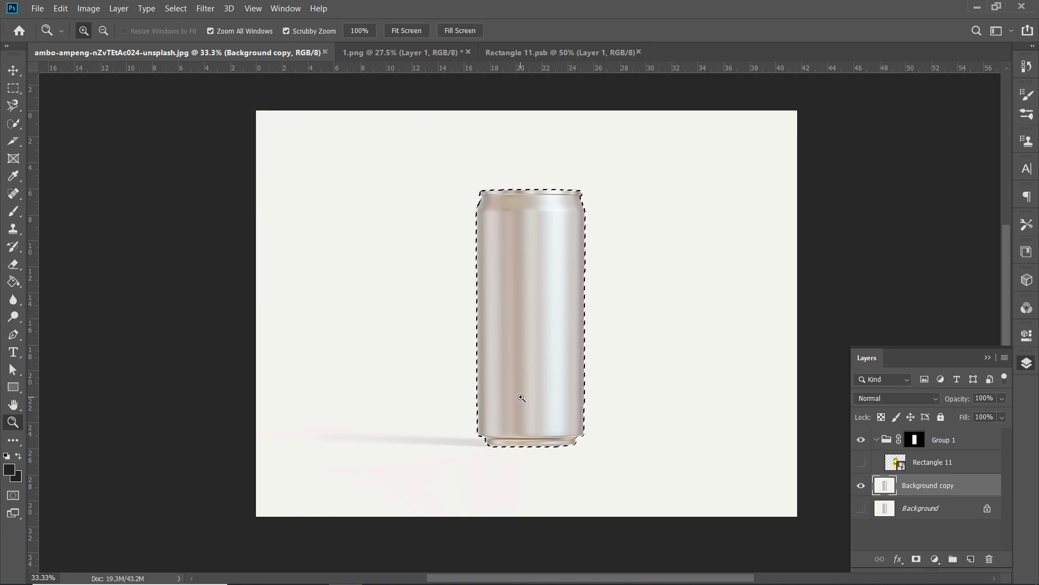
{"action": "left_click", "coordinate": [523, 416]}
{"action": "left_click", "coordinate": [507, 446]}
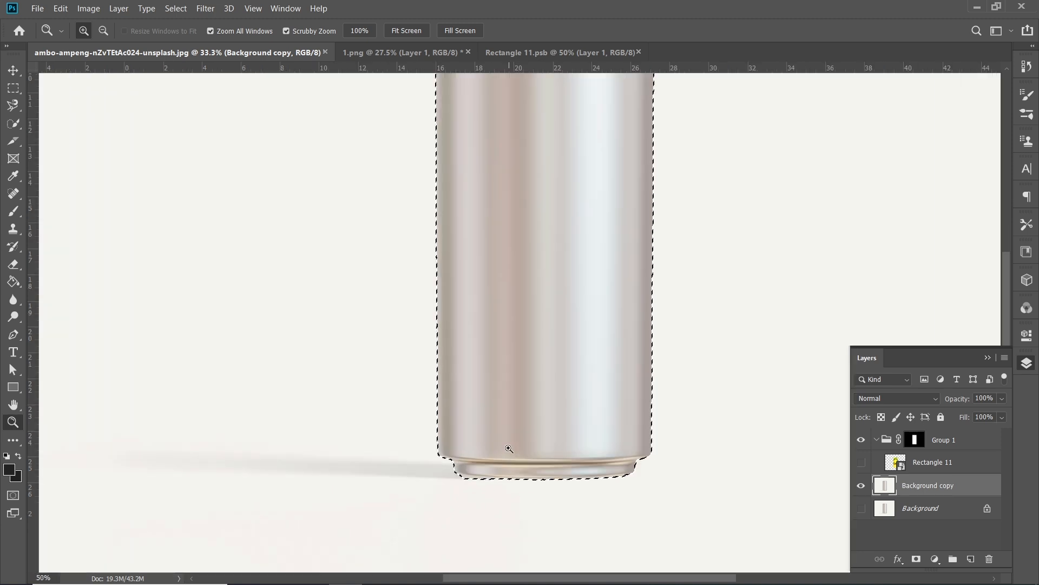
{"action": "left_click", "coordinate": [507, 443]}
{"action": "left_click", "coordinate": [507, 447]}
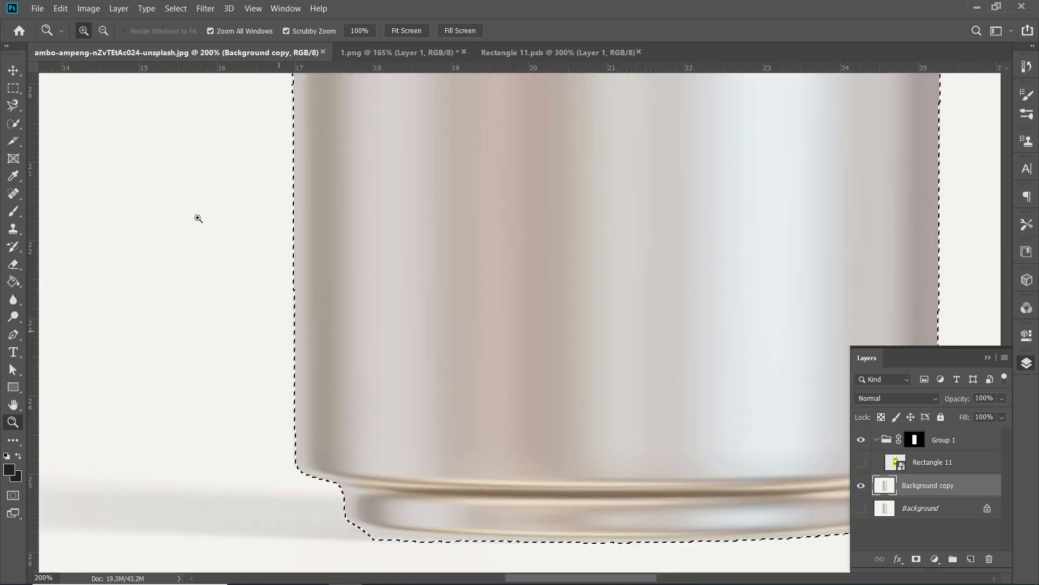
{"action": "left_click", "coordinate": [13, 123]}
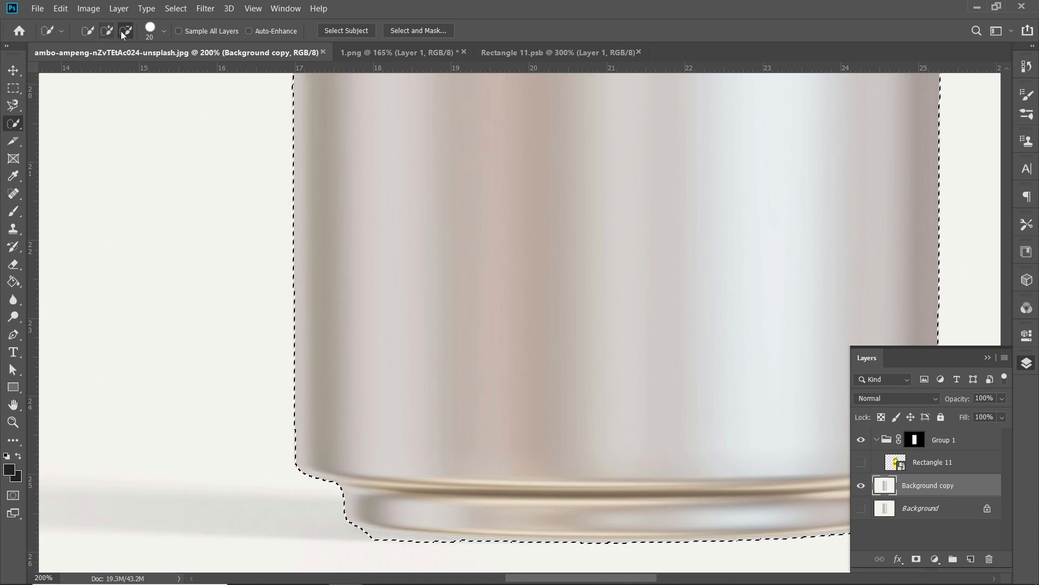
{"action": "scroll", "coordinate": [415, 391], "scroll_direction": "down", "scroll_amount": 2}
{"action": "left_click", "coordinate": [375, 425]}
{"action": "left_click", "coordinate": [425, 431]}
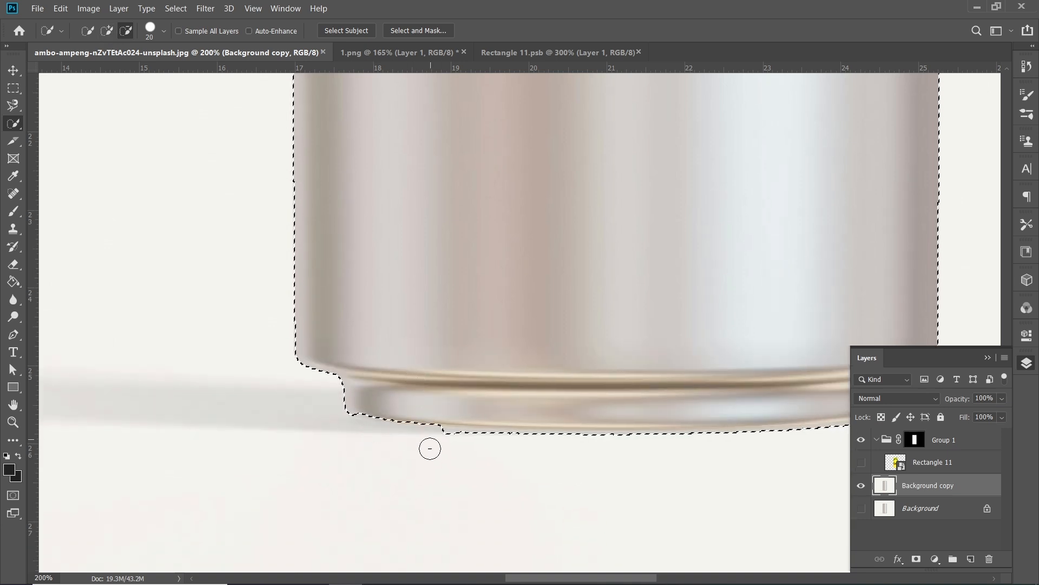
{"action": "left_click", "coordinate": [464, 438]}
{"action": "left_click", "coordinate": [515, 438], "text": "alt"}
{"action": "left_click", "coordinate": [566, 437], "text": "alt"}
{"action": "scroll", "coordinate": [566, 438], "scroll_direction": "right", "scroll_amount": 1}
{"action": "left_click", "coordinate": [496, 379]}
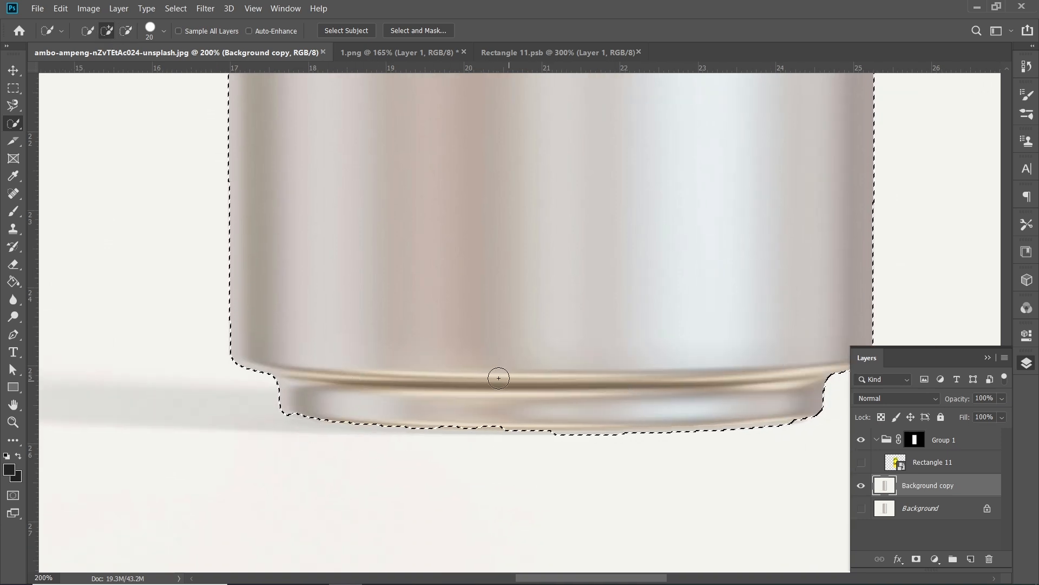
{"action": "left_click", "coordinate": [559, 443], "text": "alt"}
{"action": "left_click", "coordinate": [649, 445], "text": "alt"}
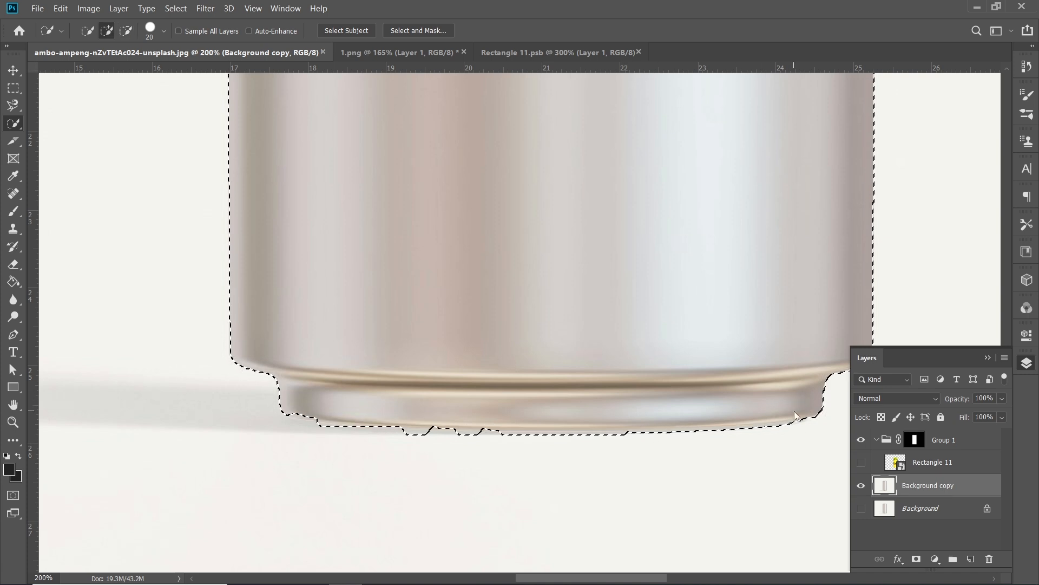
{"action": "left_click", "coordinate": [793, 407]}
{"action": "left_click", "coordinate": [310, 407]}
- Add a Solid Color fill layer from the can selection above Background copy, in bright green #00e000
{"action": "key", "text": "z"}
{"action": "left_click", "coordinate": [592, 374], "text": "alt"}
{"action": "left_click", "coordinate": [588, 208], "text": "alt"}
{"action": "left_click", "coordinate": [587, 193], "text": "alt"}
{"action": "scroll", "coordinate": [594, 210], "scroll_direction": "up", "scroll_amount": 2}
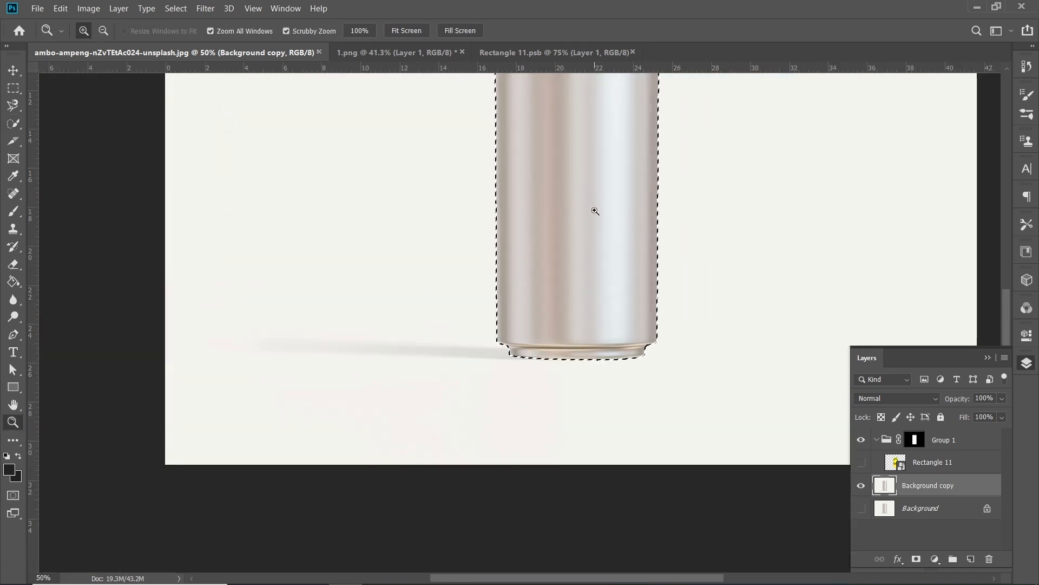
{"action": "left_click", "coordinate": [595, 210], "text": "alt"}
{"action": "scroll", "coordinate": [599, 232], "scroll_direction": "up", "scroll_amount": 1}
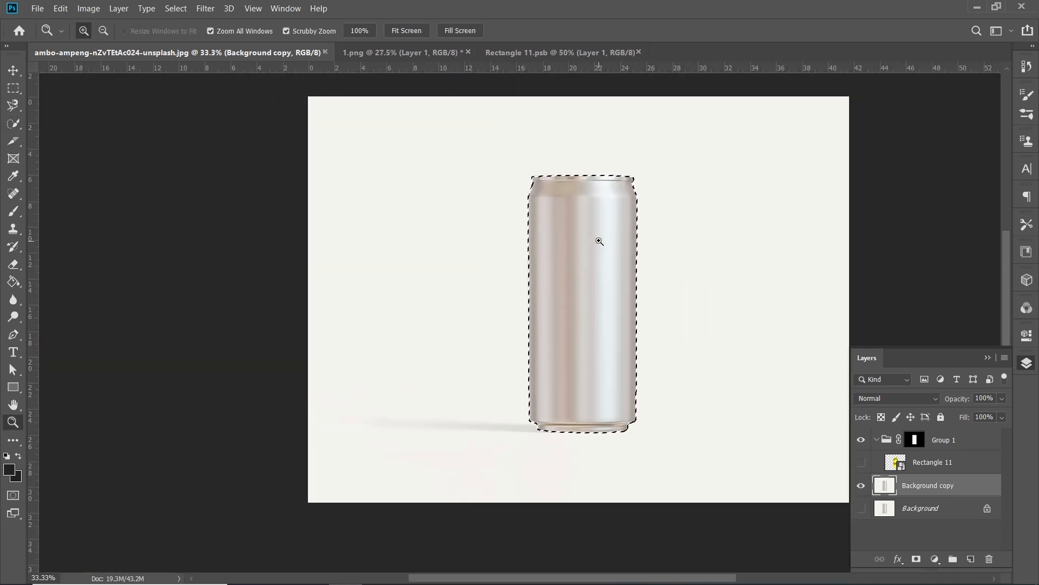
{"action": "scroll", "coordinate": [599, 245], "scroll_direction": "right", "scroll_amount": 1}
{"action": "scroll", "coordinate": [599, 244], "scroll_direction": "up", "scroll_amount": 1}
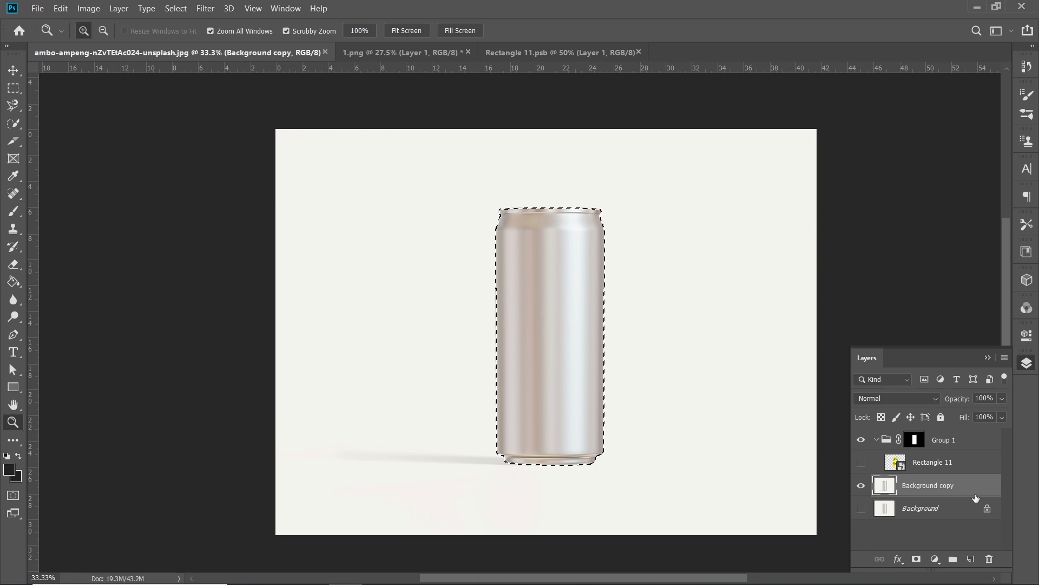
{"action": "left_click", "coordinate": [940, 566]}
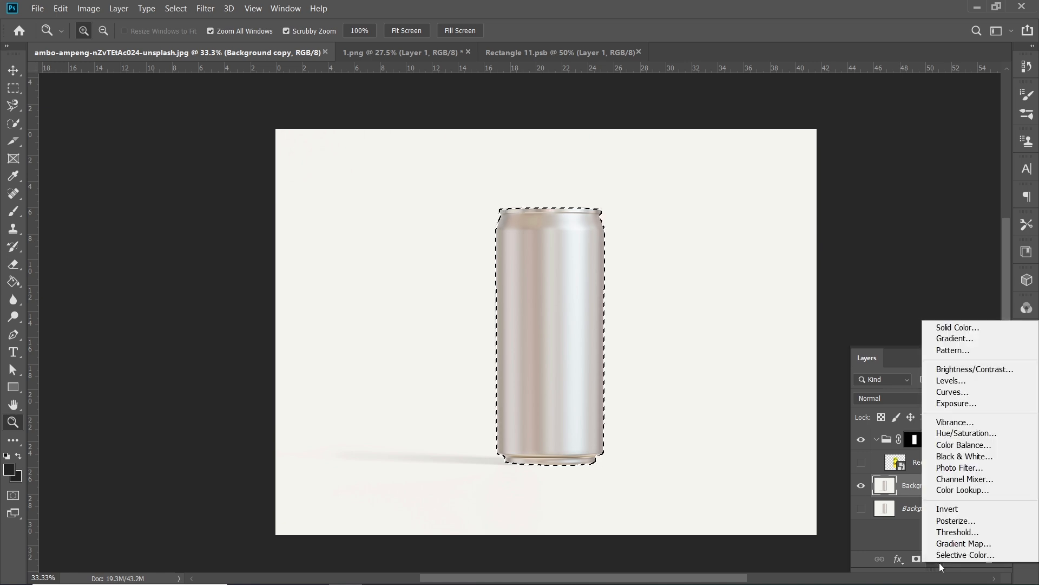
{"action": "left_click", "coordinate": [960, 327]}
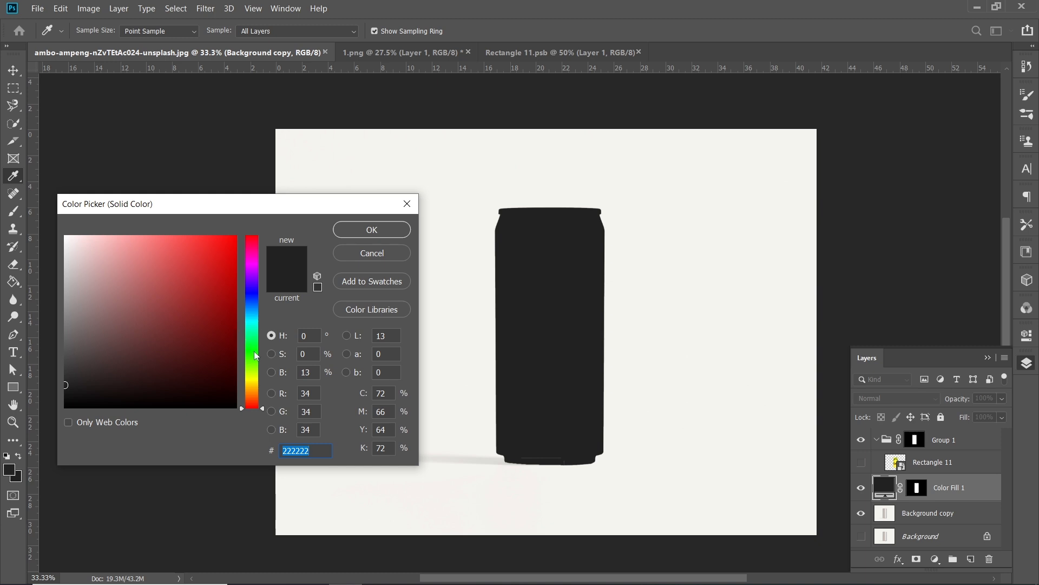
{"action": "left_click", "coordinate": [257, 353]}
{"action": "left_click", "coordinate": [206, 316]}
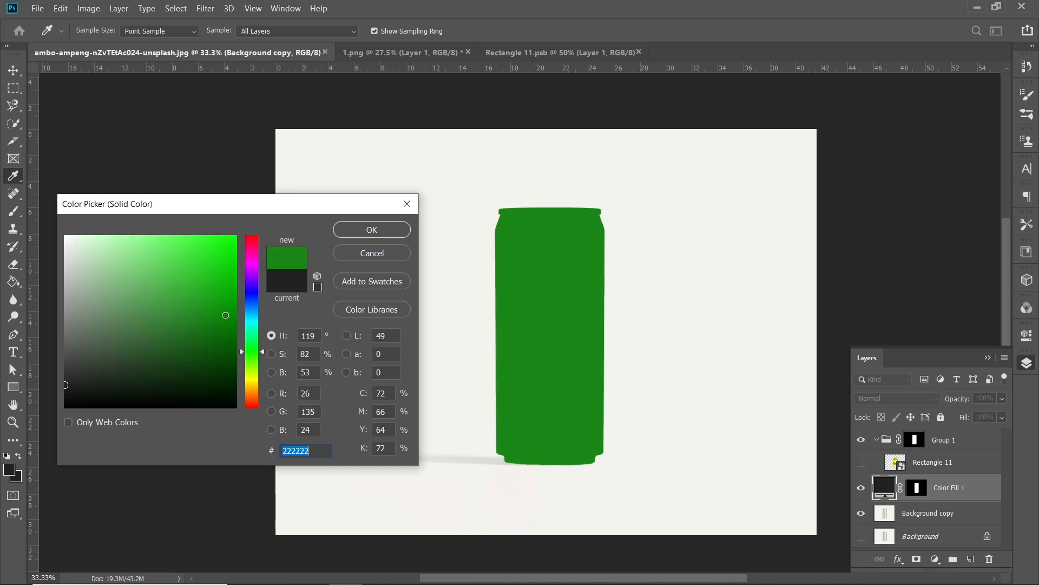
{"action": "mouse_move", "coordinate": [218, 323]}
{"action": "left_mouse_down"}
{"action": "mouse_move", "coordinate": [216, 335]}
{"action": "mouse_move", "coordinate": [255, 249]}
{"action": "left_mouse_up"}
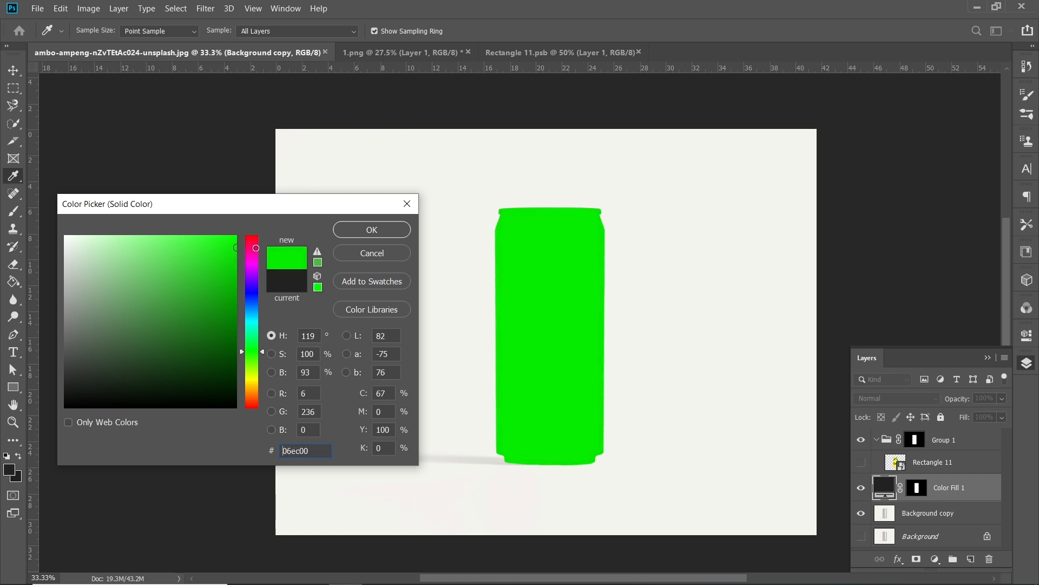
{"action": "left_click_drag", "start_coordinate": [231, 262], "coordinate": [248, 262]}
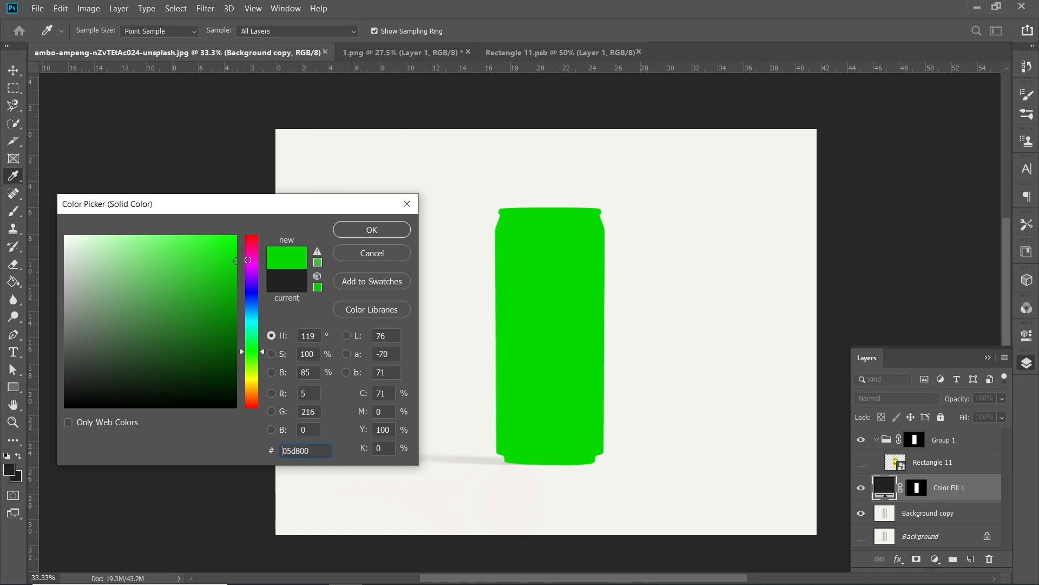
{"action": "key", "text": "z"}
{"action": "left_click", "coordinate": [369, 232]}
- Invert the layer mask of Color Fill 1 so the green covers the background instead of the can
{"action": "left_click", "coordinate": [893, 490]}
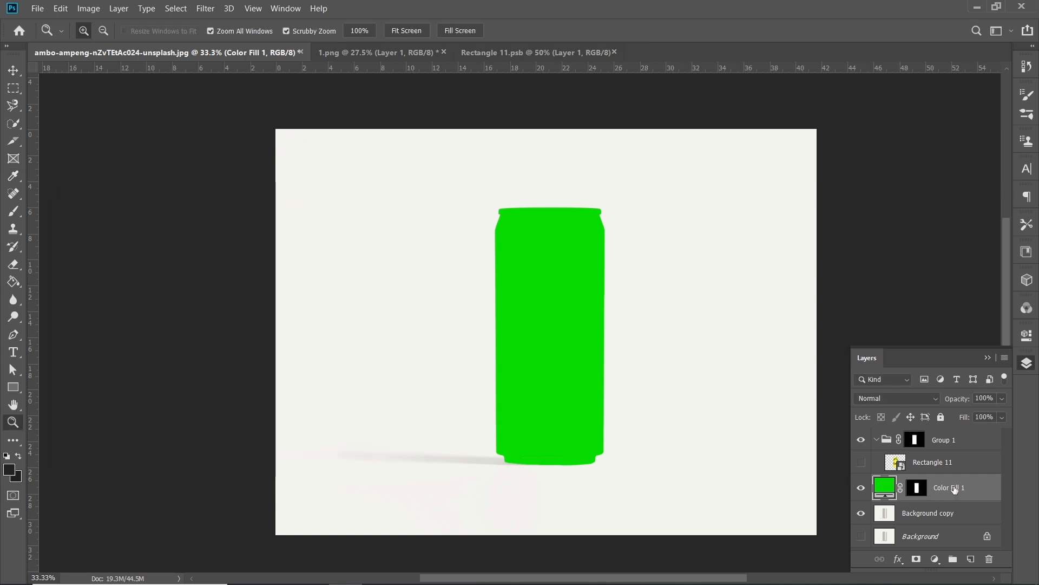
{"action": "key", "text": "v"}
{"action": "left_click", "coordinate": [918, 489]}
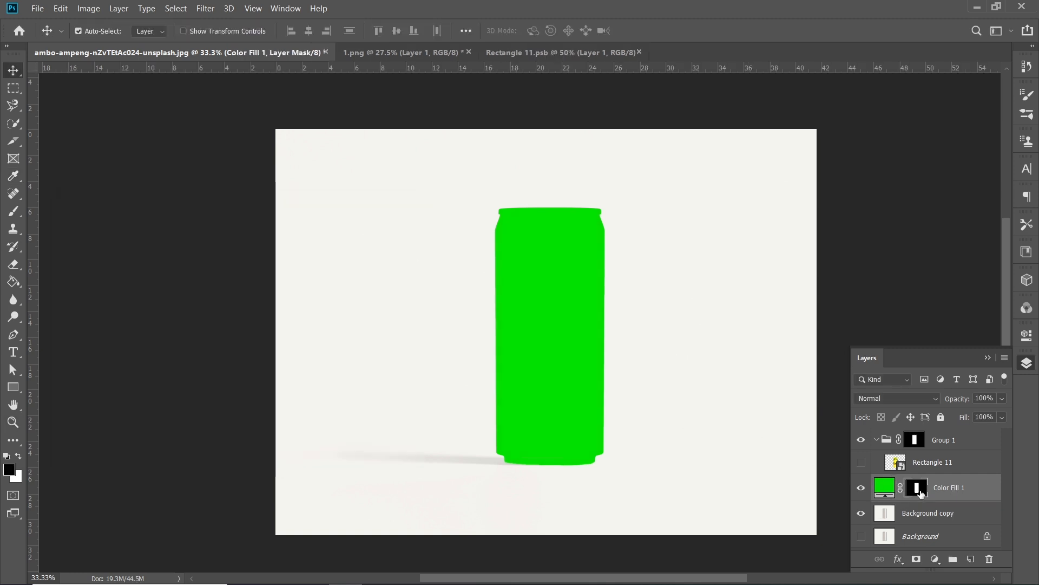
{"action": "key", "text": "ctrl+i"}
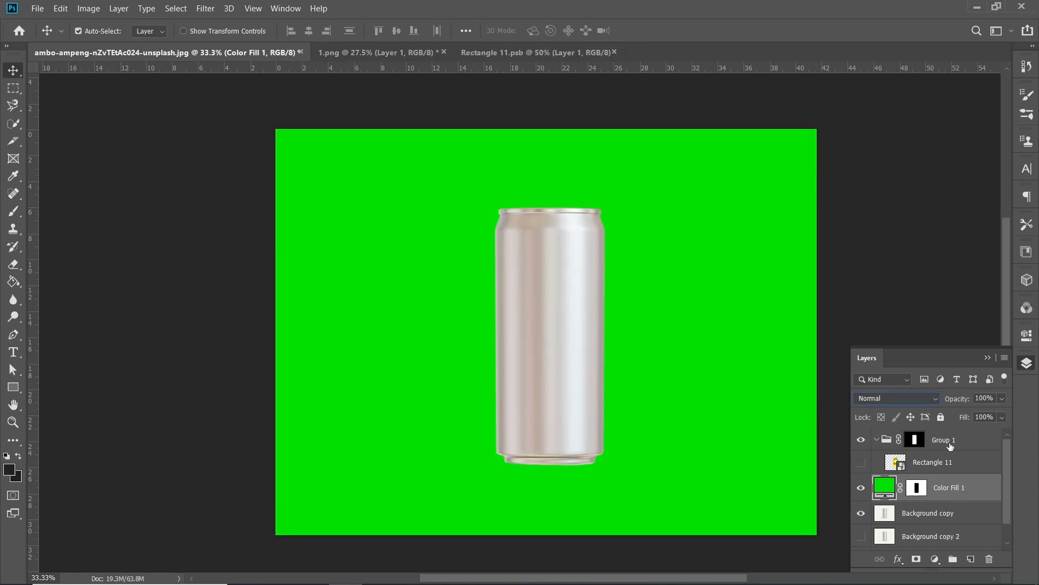
- Set Color Fill 1's blend mode to Linear Burn and show the Rectangle 11 artwork again
{"action": "left_click", "coordinate": [938, 398]}
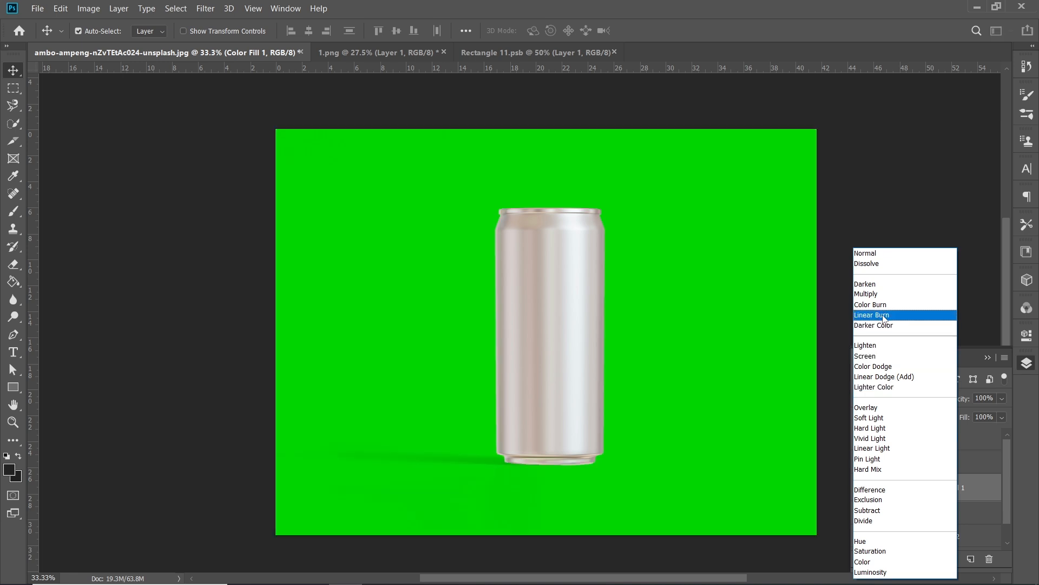
{"action": "left_click", "coordinate": [884, 316]}
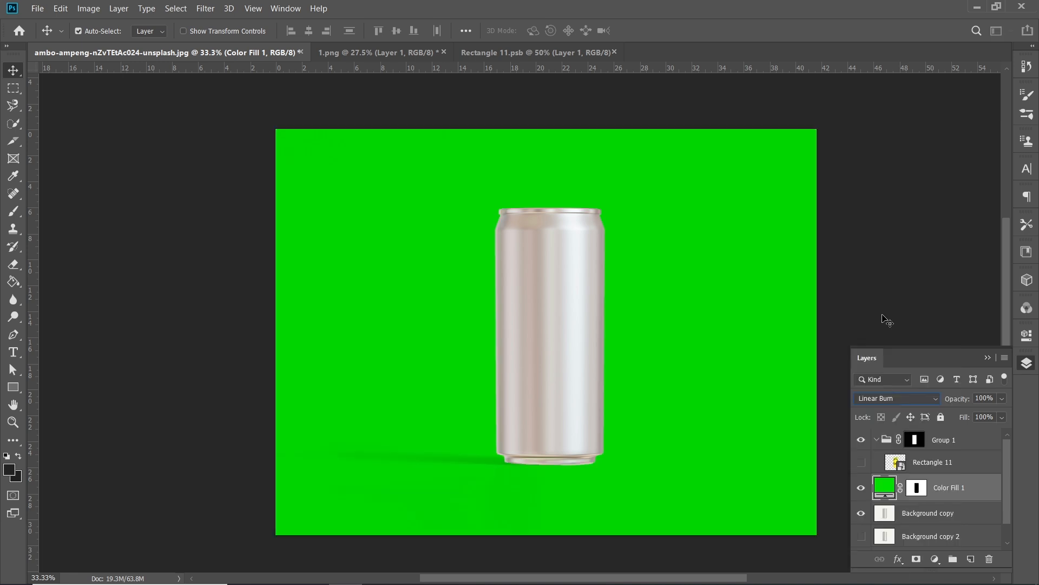
{"action": "left_click", "coordinate": [861, 462]}
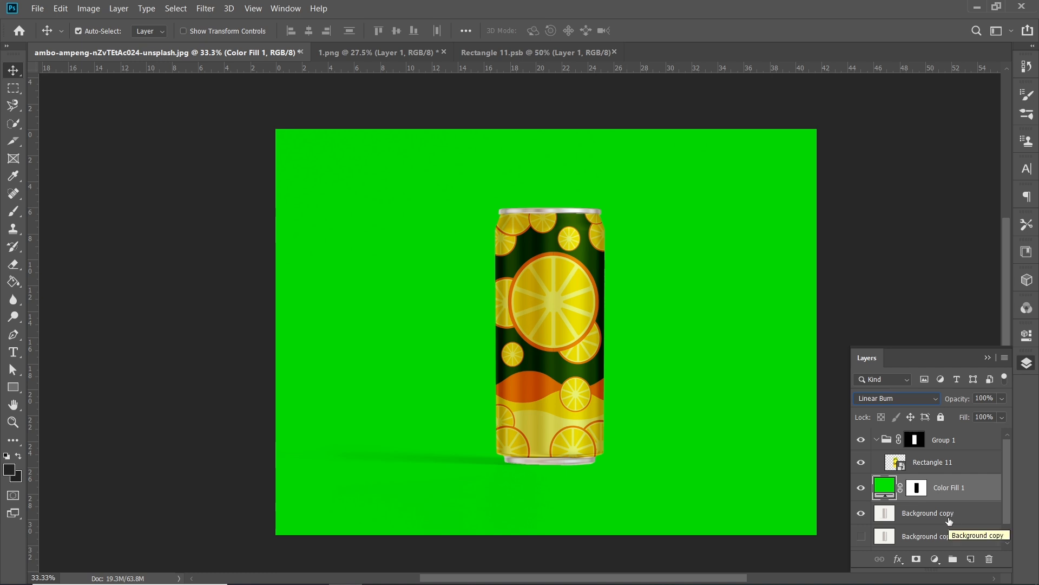
- Place a copy of the can photo at the top of the layer stack and apply Camera Raw with Exposure -5.00 and Whites +79
{"action": "scroll", "coordinate": [948, 520], "scroll_direction": "down", "scroll_amount": 1}
{"action": "left_click_drag", "start_coordinate": [939, 540], "coordinate": [946, 433]}
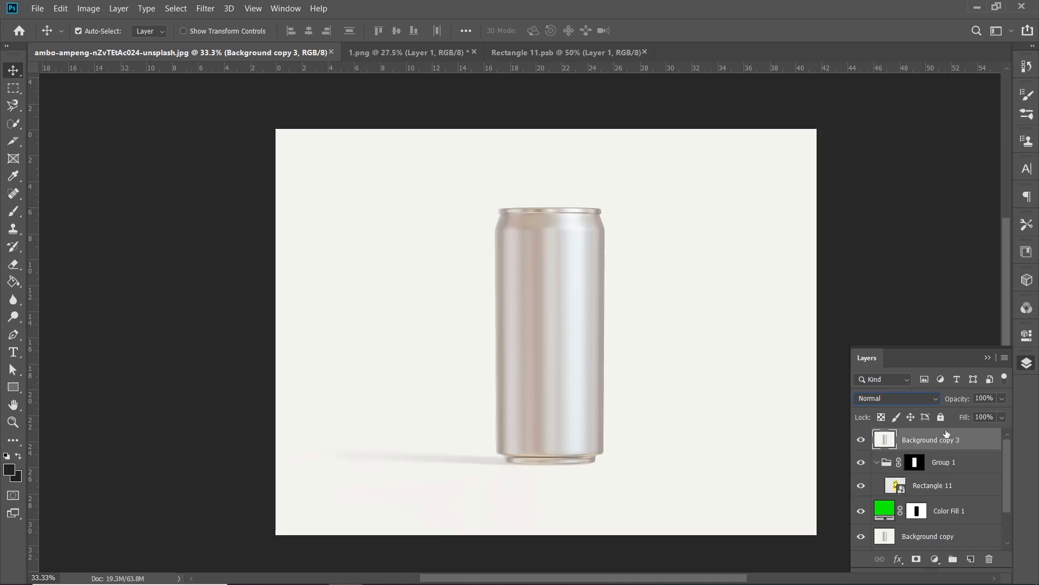
{"action": "left_click", "coordinate": [205, 8]}
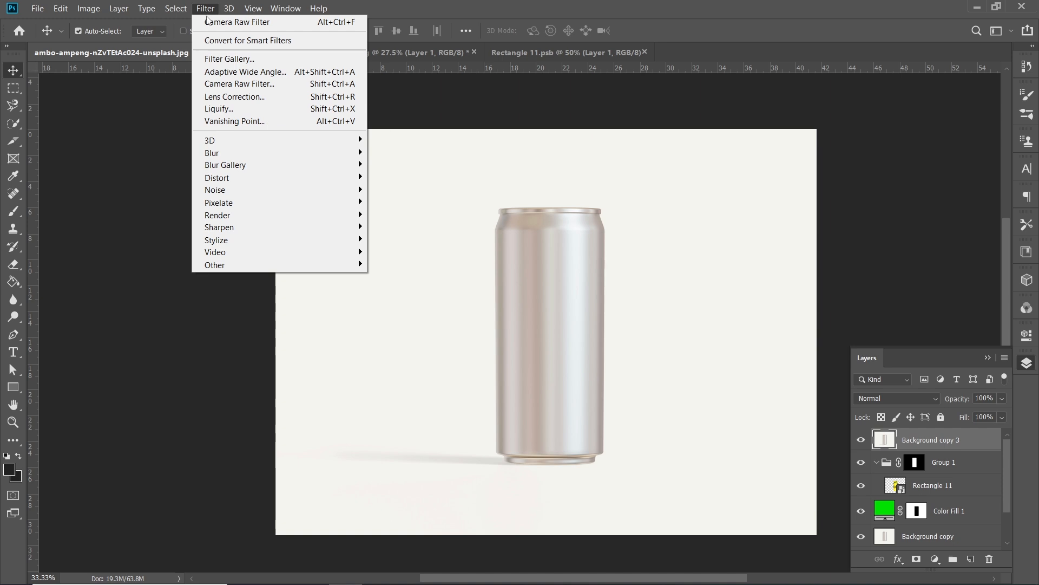
{"action": "left_click", "coordinate": [226, 85]}
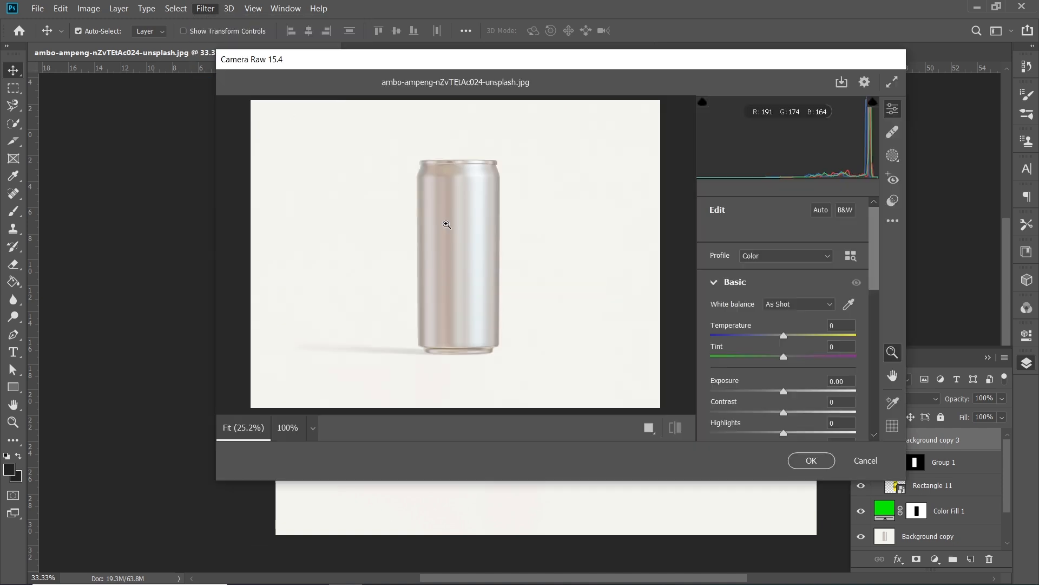
{"action": "left_click_drag", "start_coordinate": [783, 391], "coordinate": [714, 388]}
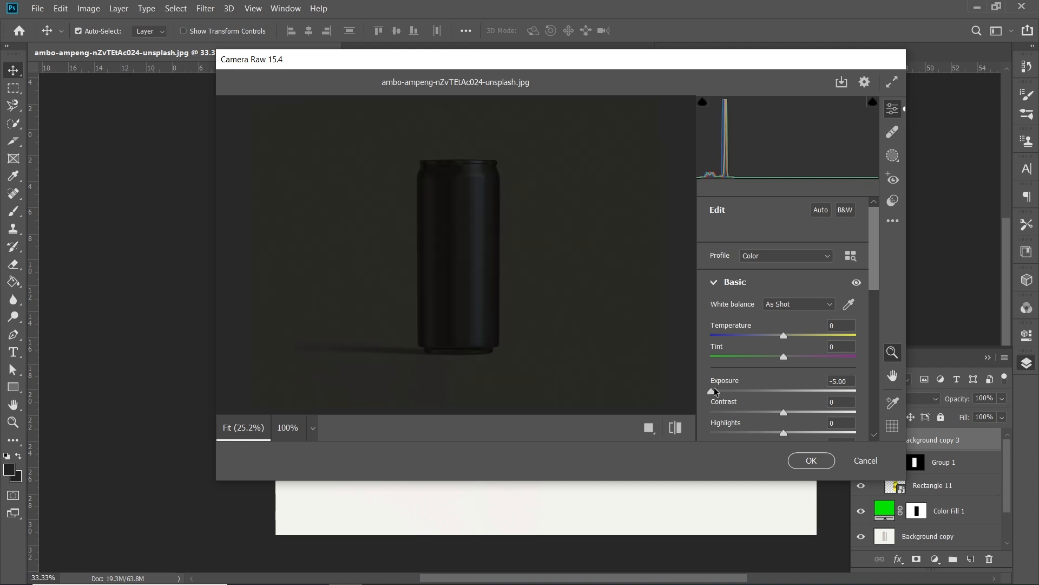
{"action": "scroll", "coordinate": [787, 328], "scroll_direction": "down", "scroll_amount": 5}
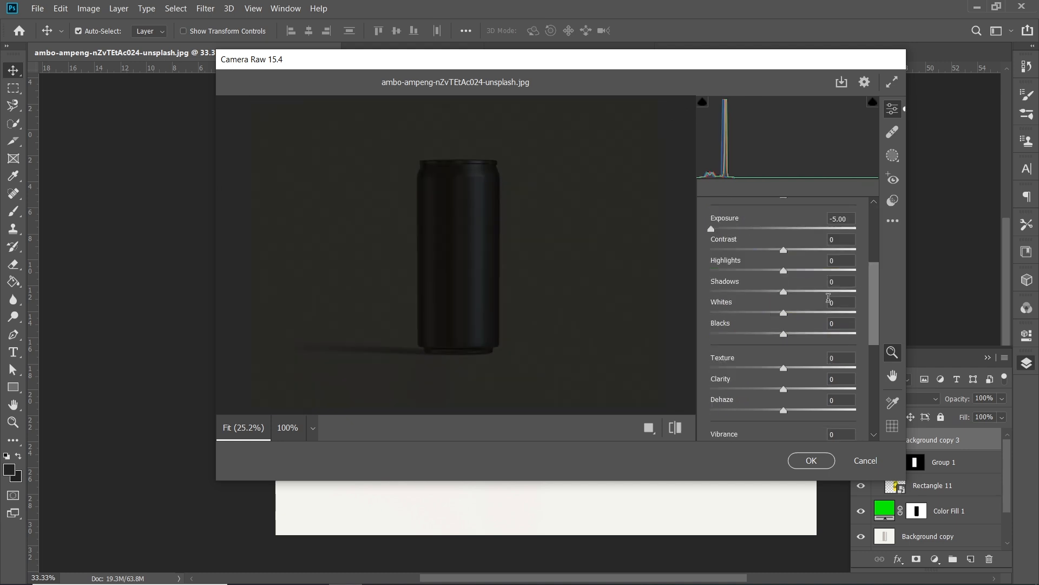
{"action": "left_click_drag", "start_coordinate": [783, 312], "coordinate": [841, 326]}
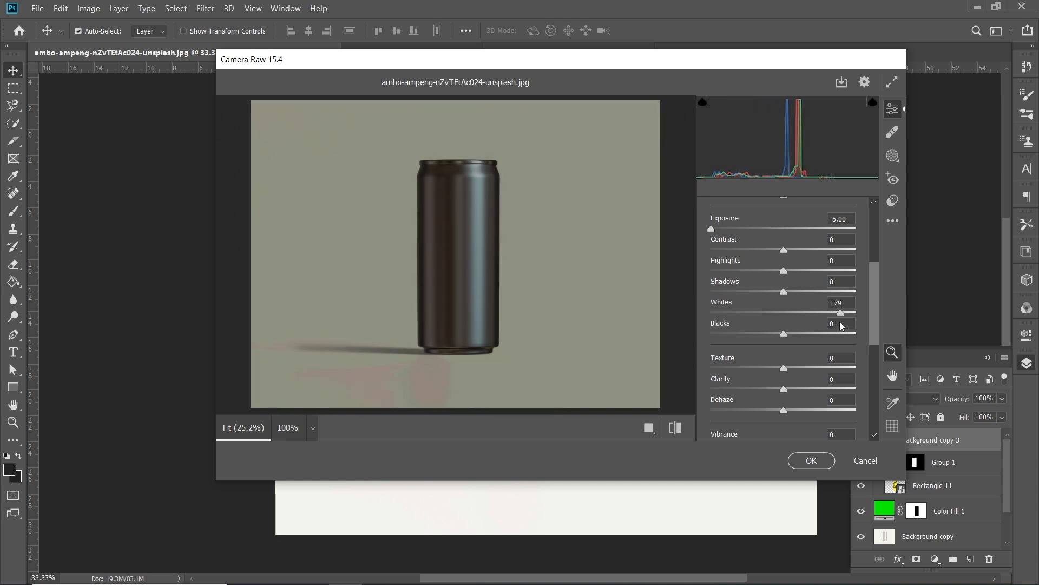
{"action": "left_click", "coordinate": [815, 461]}
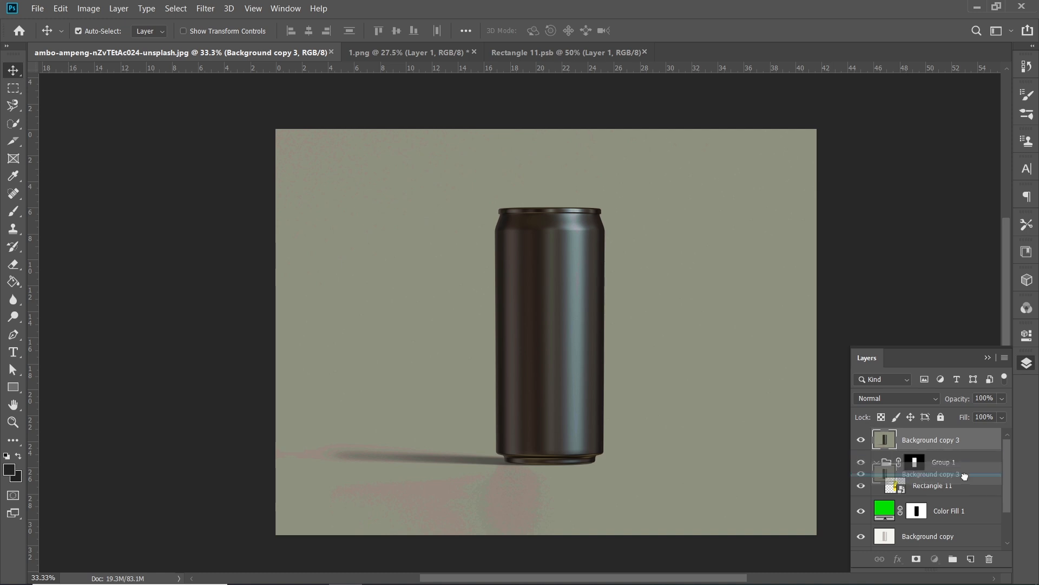
- Move Background copy 3 into Group 1 above Rectangle 11 and set its blend mode to Screen with 64% Fill
{"action": "key", "text": "ctrl+bracketleft"}
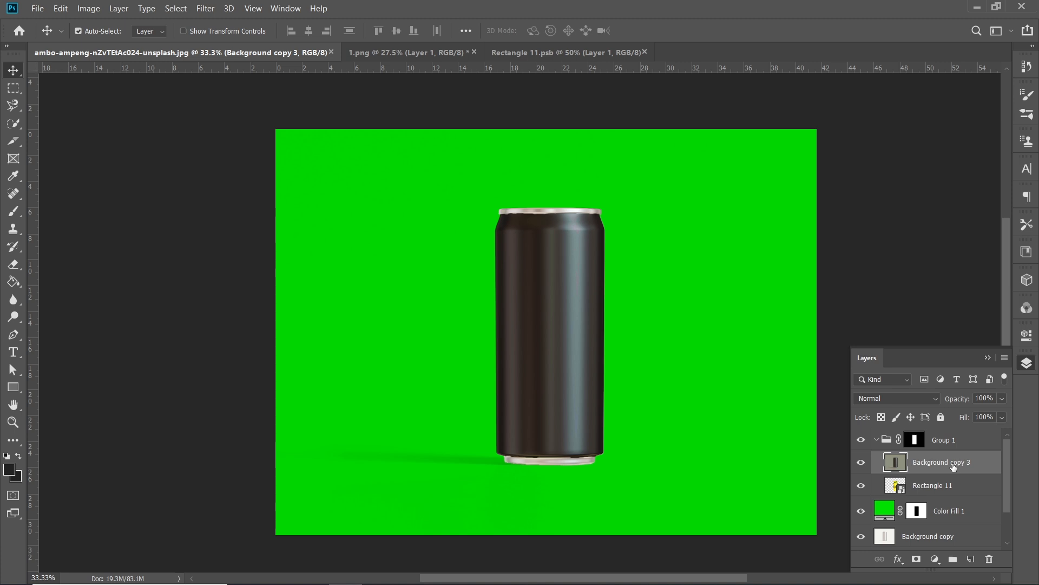
{"action": "left_click", "coordinate": [936, 401]}
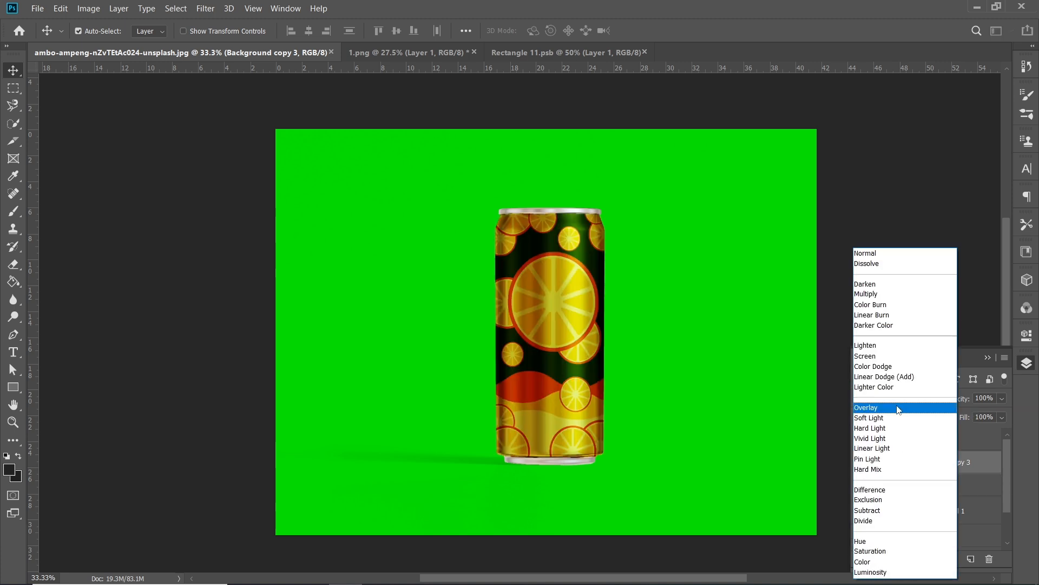
{"action": "left_click", "coordinate": [877, 357]}
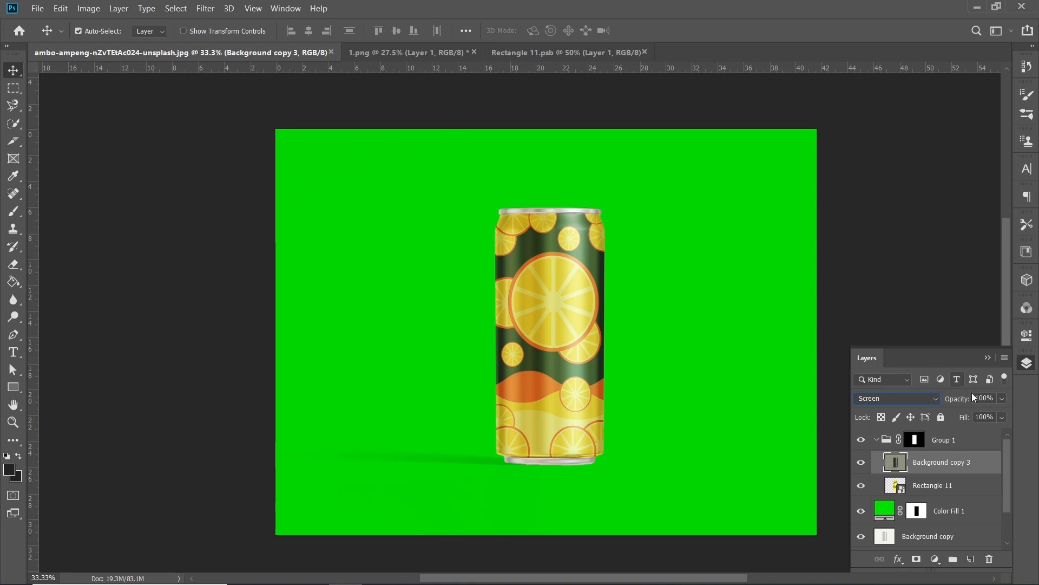
{"action": "left_click", "coordinate": [1001, 418]}
{"action": "left_click_drag", "start_coordinate": [1002, 433], "coordinate": [981, 433]}
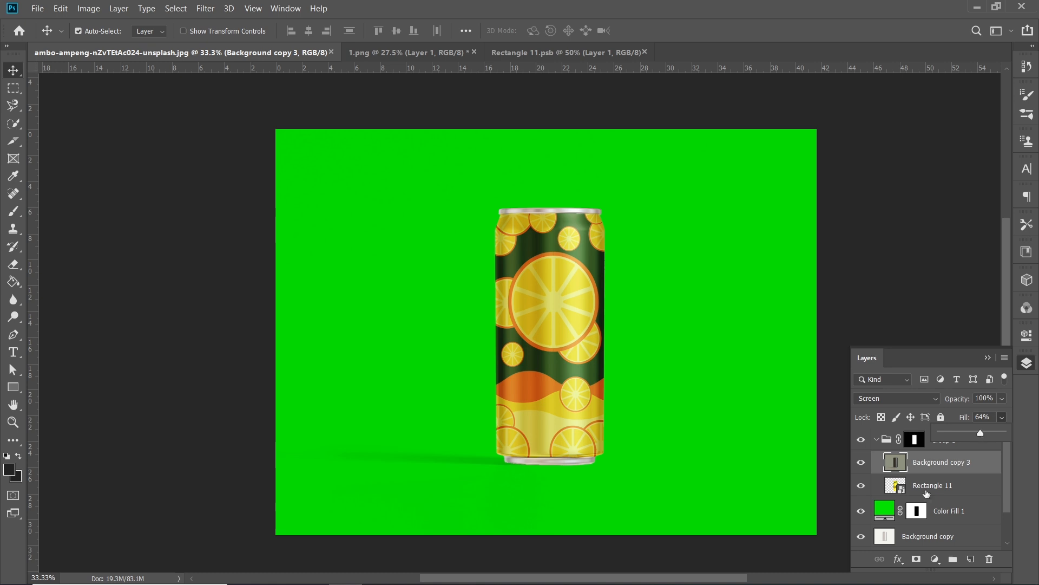
- Change the color of Color Fill 1 to light green #6fff6f
{"action": "left_click", "coordinate": [883, 511]}
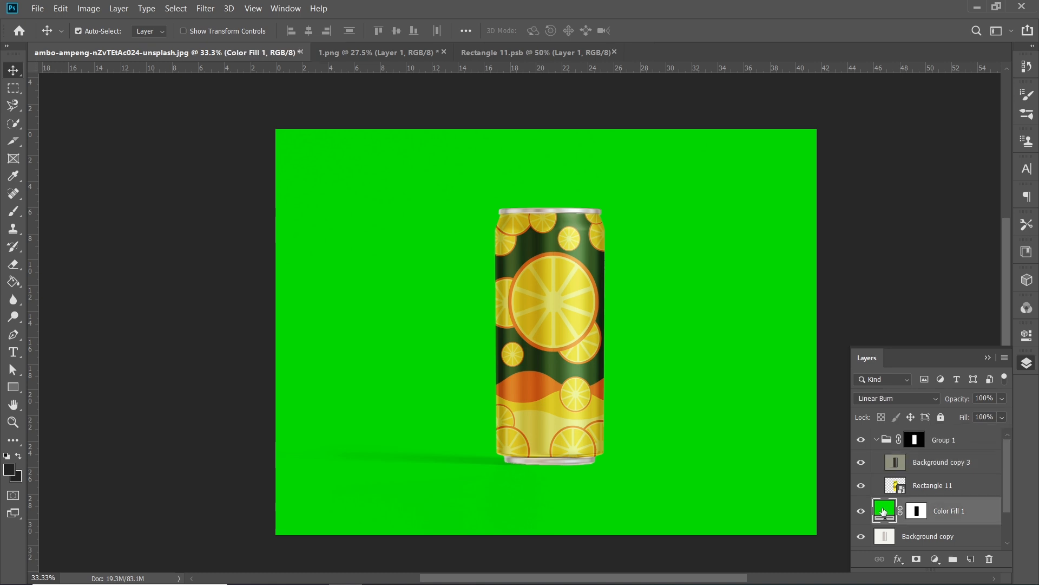
{"action": "double_click", "coordinate": [883, 511]}
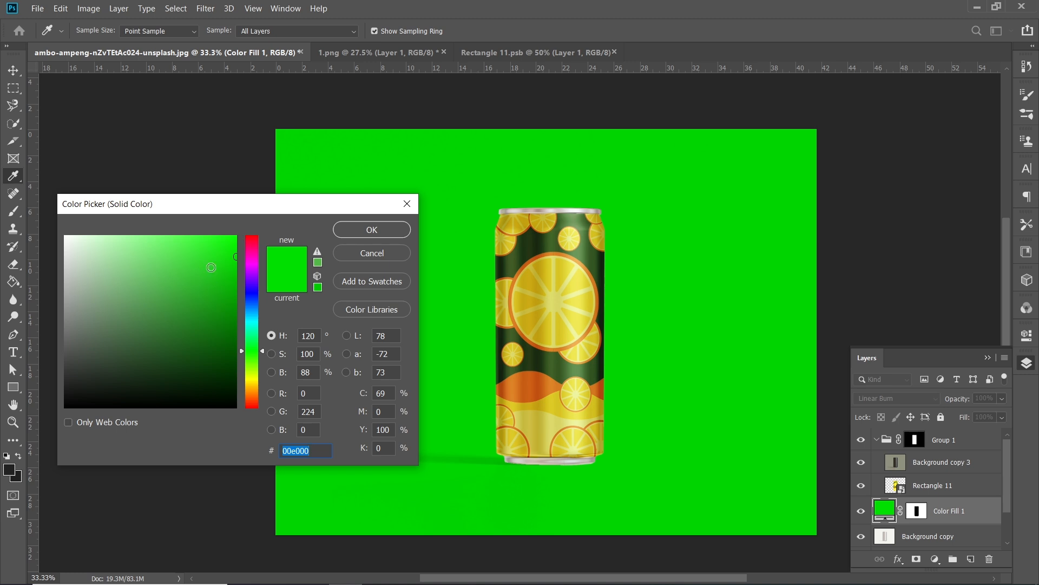
{"action": "mouse_move", "coordinate": [212, 267]}
{"action": "left_mouse_down"}
{"action": "mouse_move", "coordinate": [154, 221]}
{"action": "mouse_move", "coordinate": [162, 220]}
{"action": "left_mouse_up"}
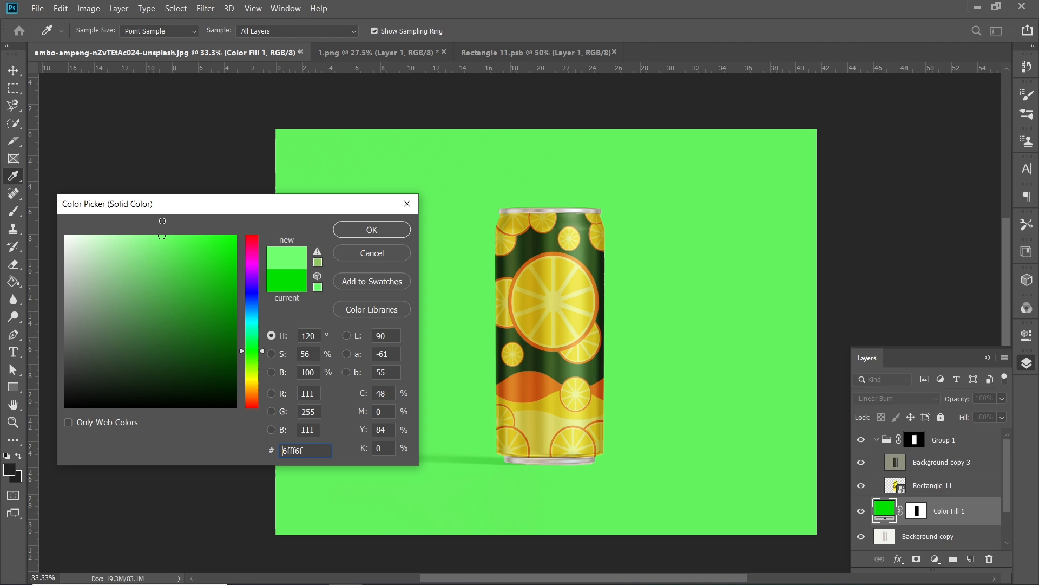
{"action": "left_click", "coordinate": [400, 228]}
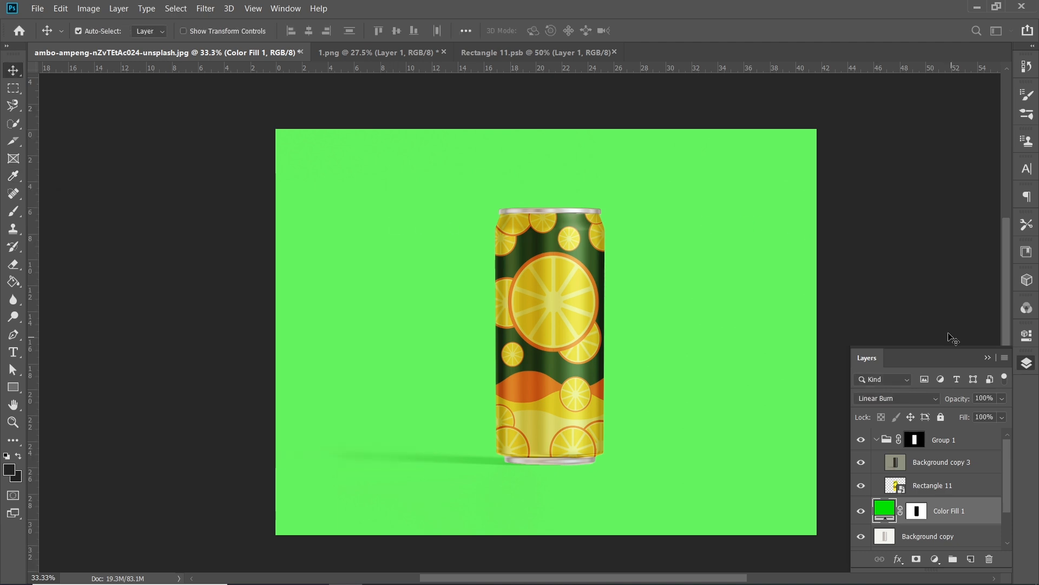